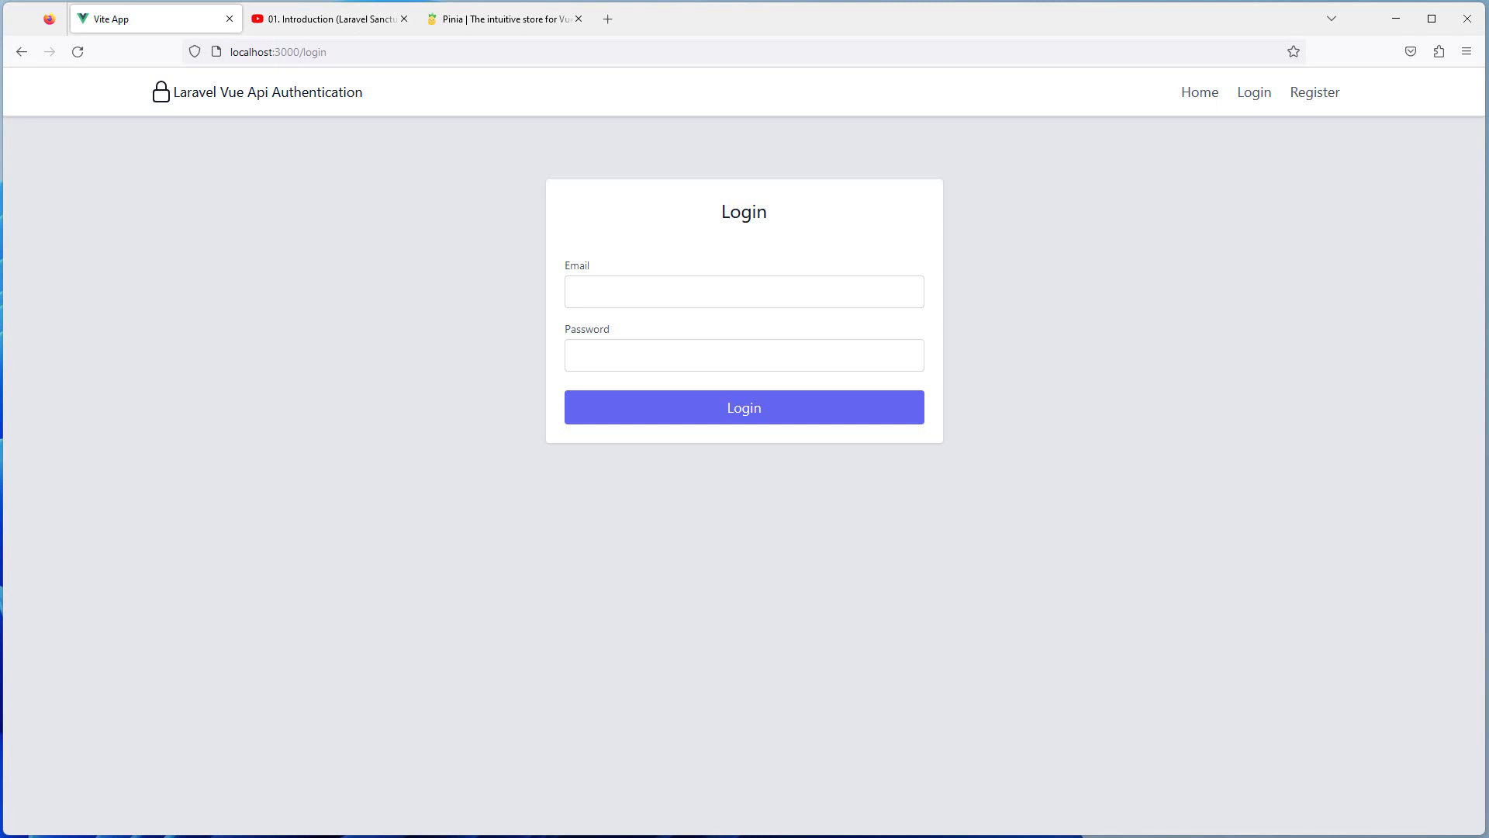
Bring up the '01. Introduction (Laravel Sanctum API Token Authentication)' video and highlight the playlist name in its title
left_click(326, 19)
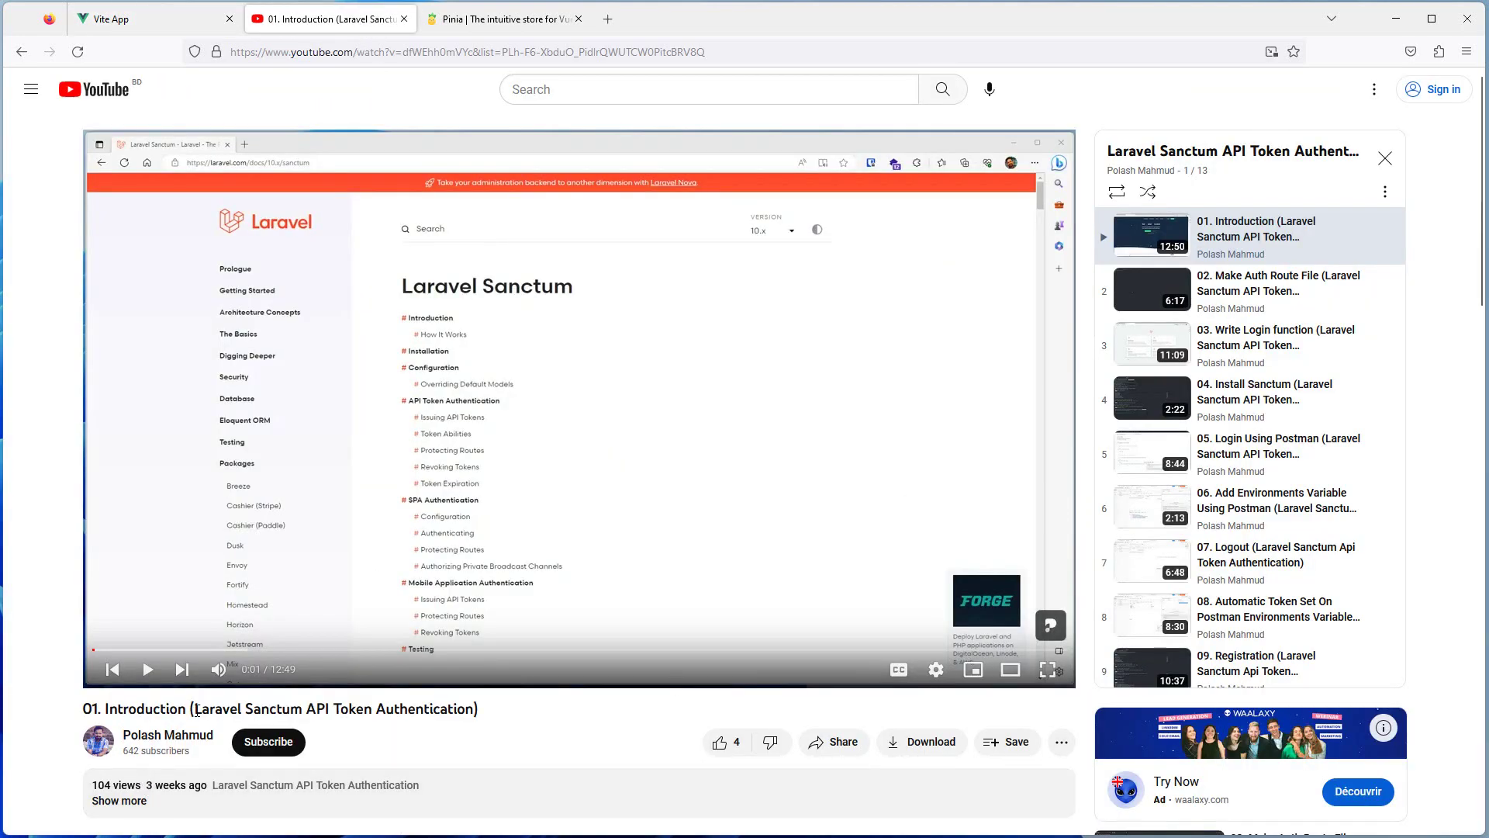
left_click_drag(196, 711, 474, 708)
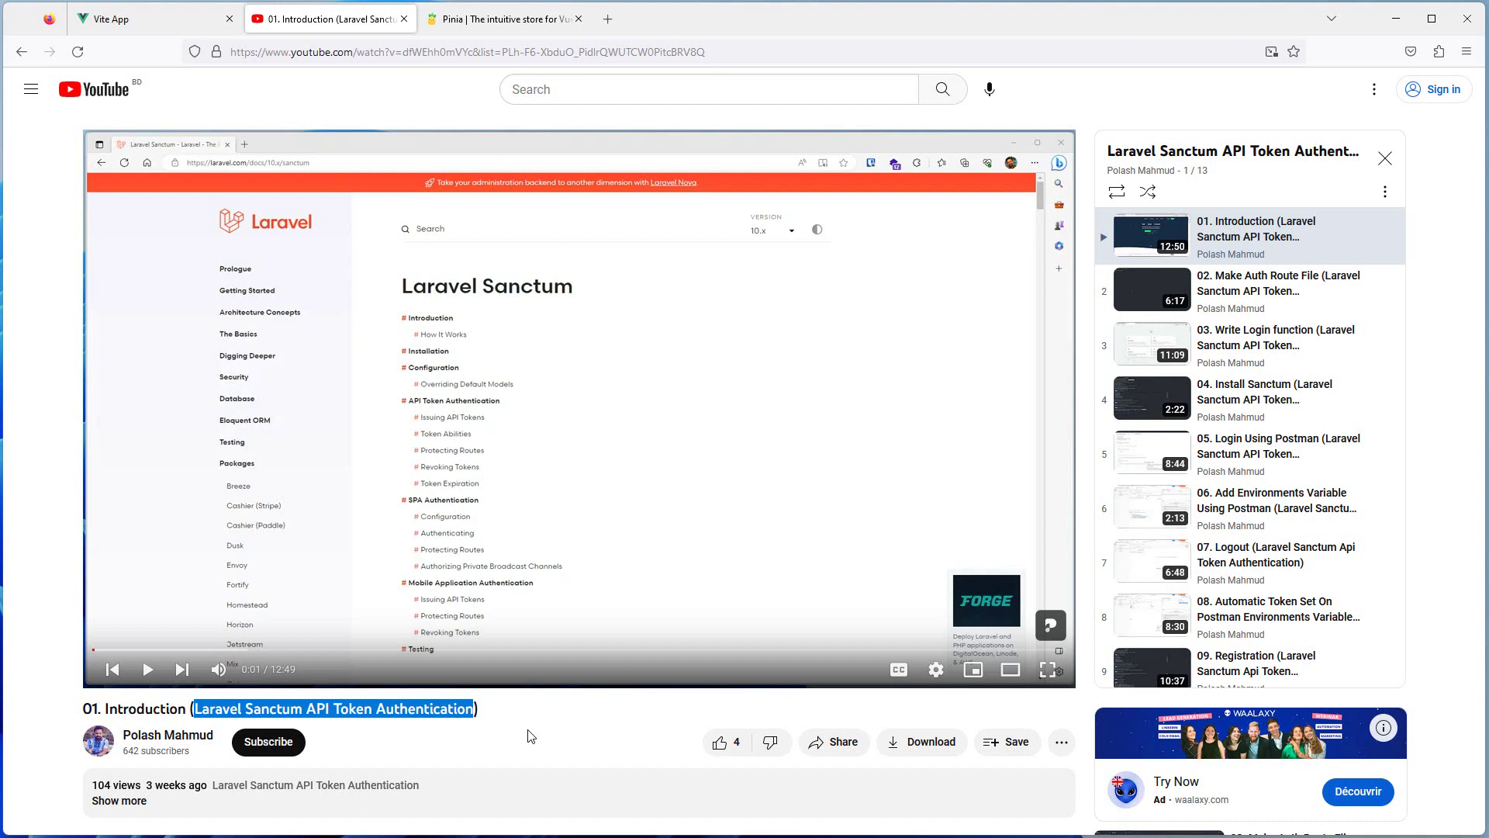
left_click_drag(531, 737, 450, 710)
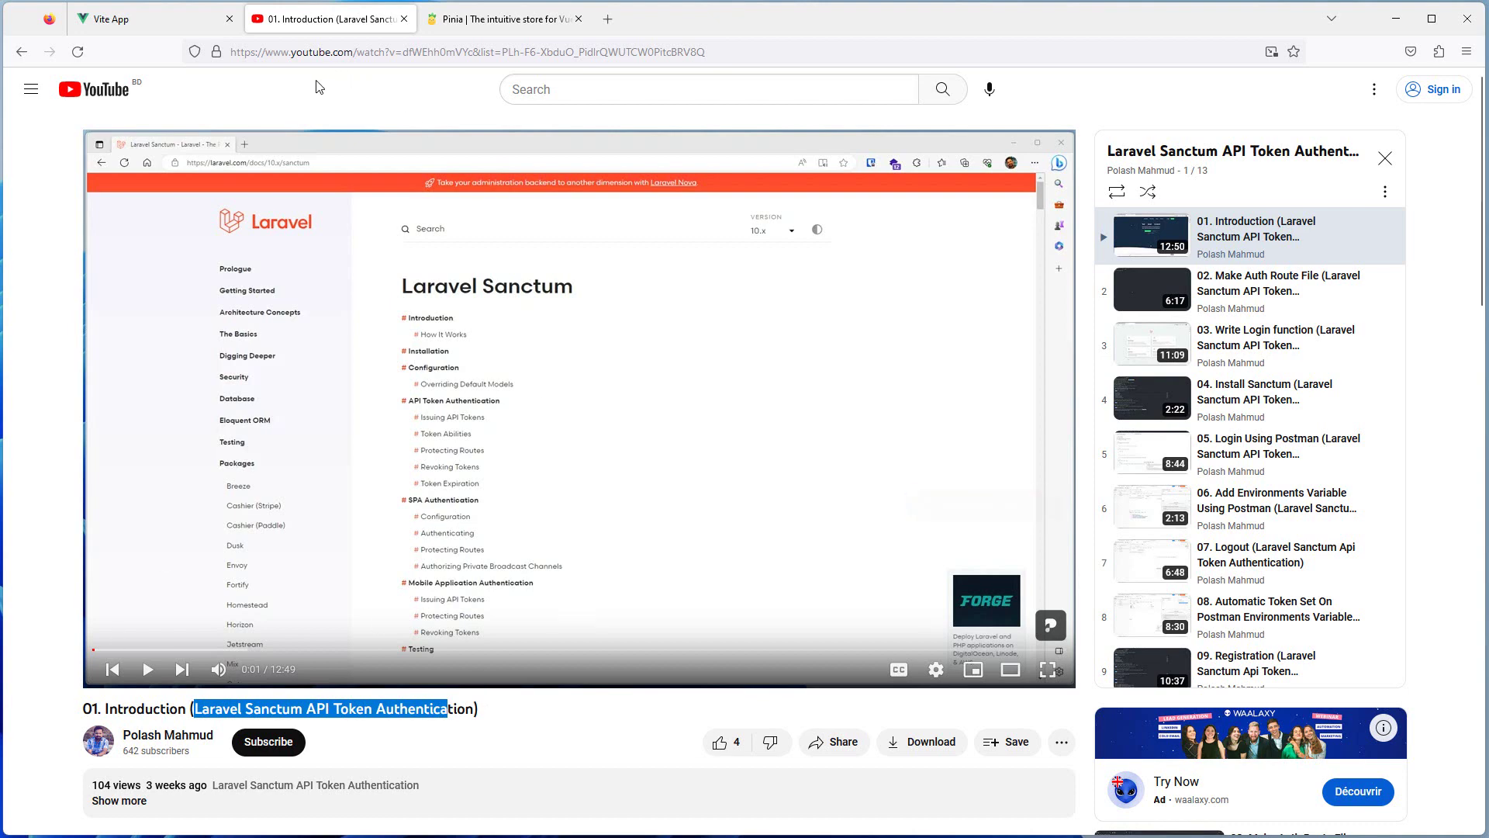
Glance at the Pinia home page, then return to the Vite app's 'You are not logged in' home page
left_click(147, 29)
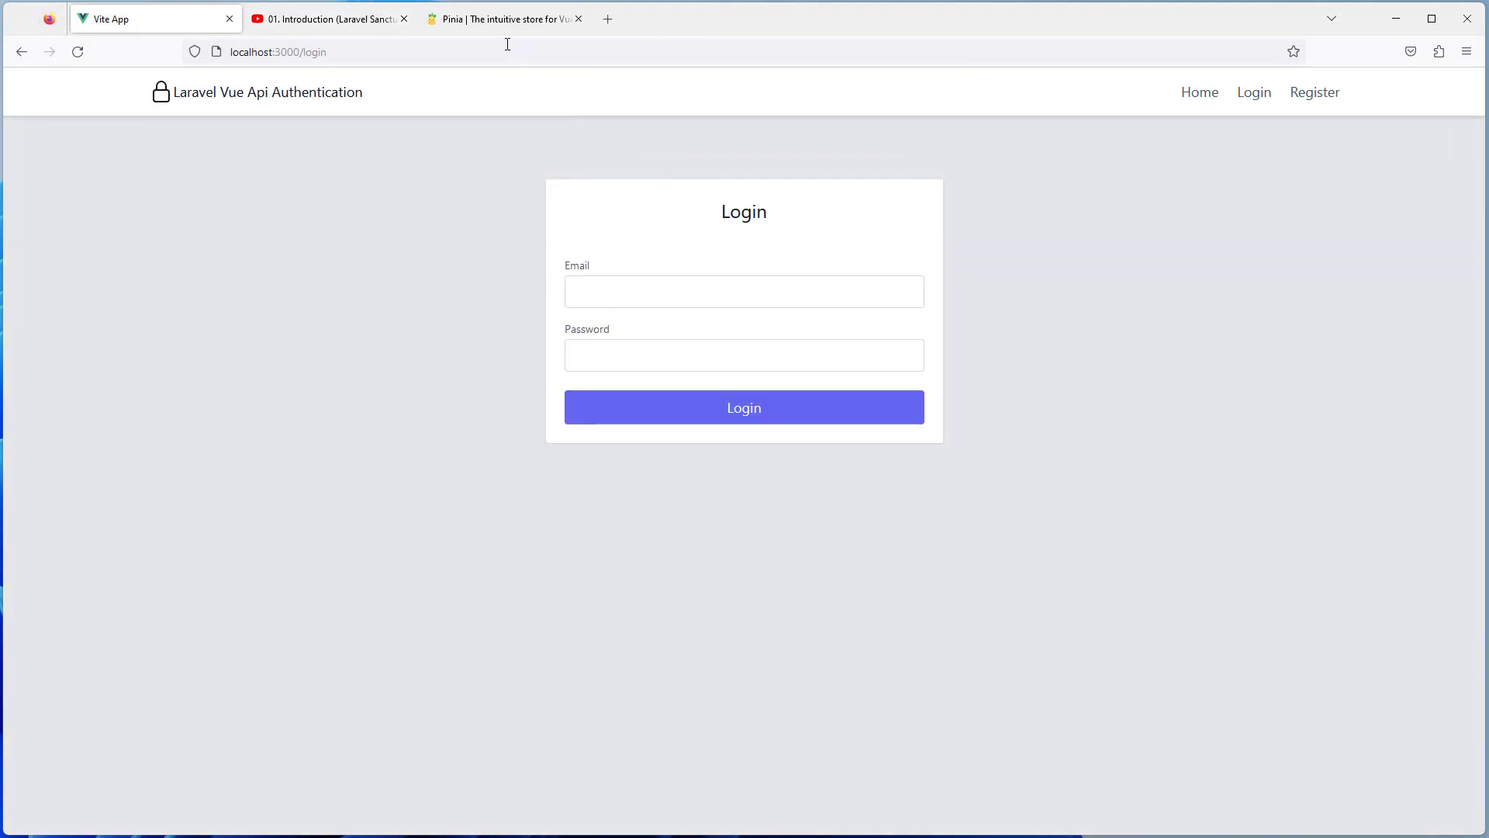
left_click(527, 19)
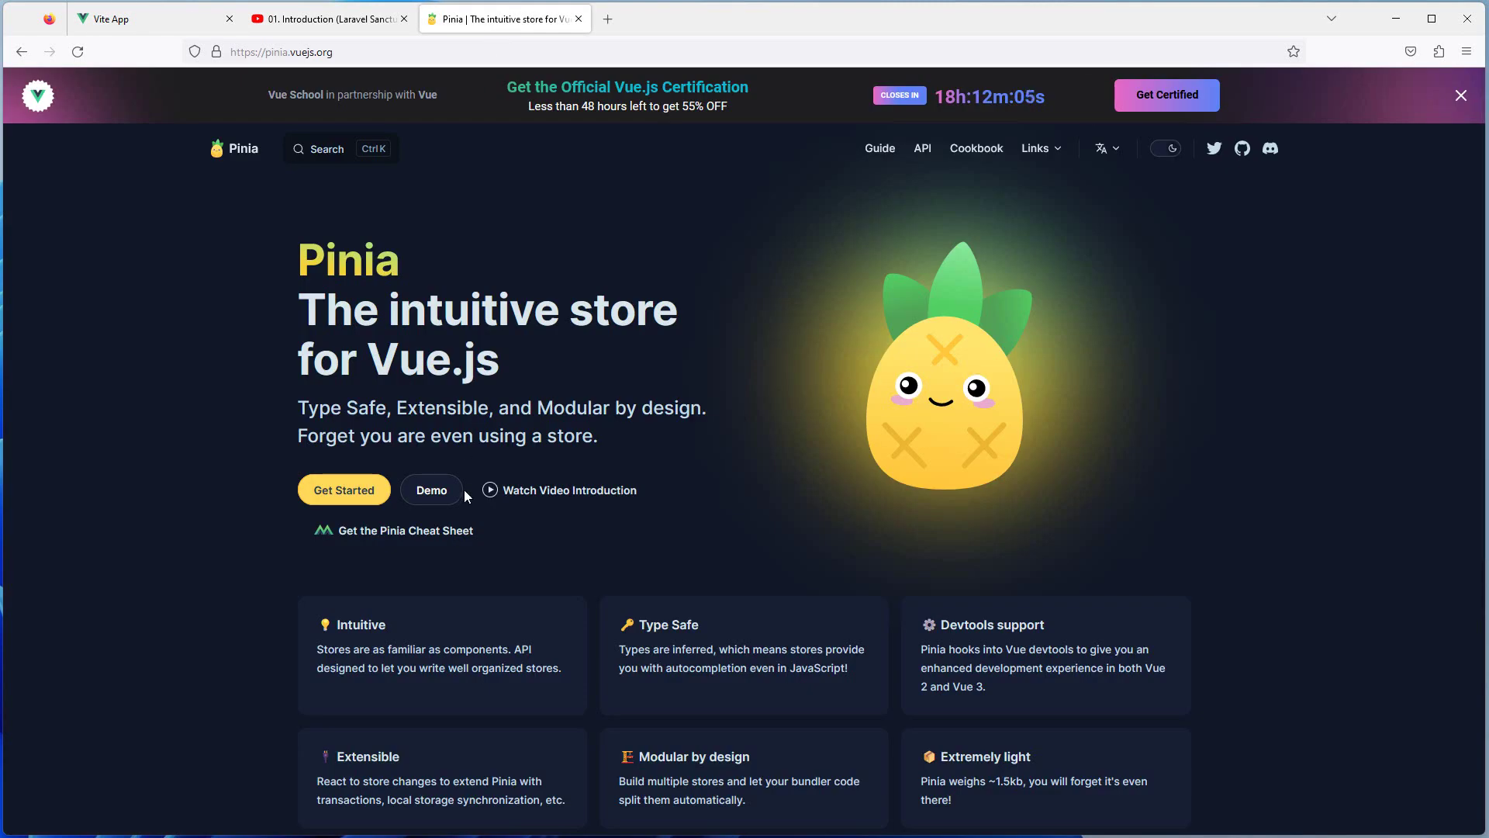
left_click(162, 28)
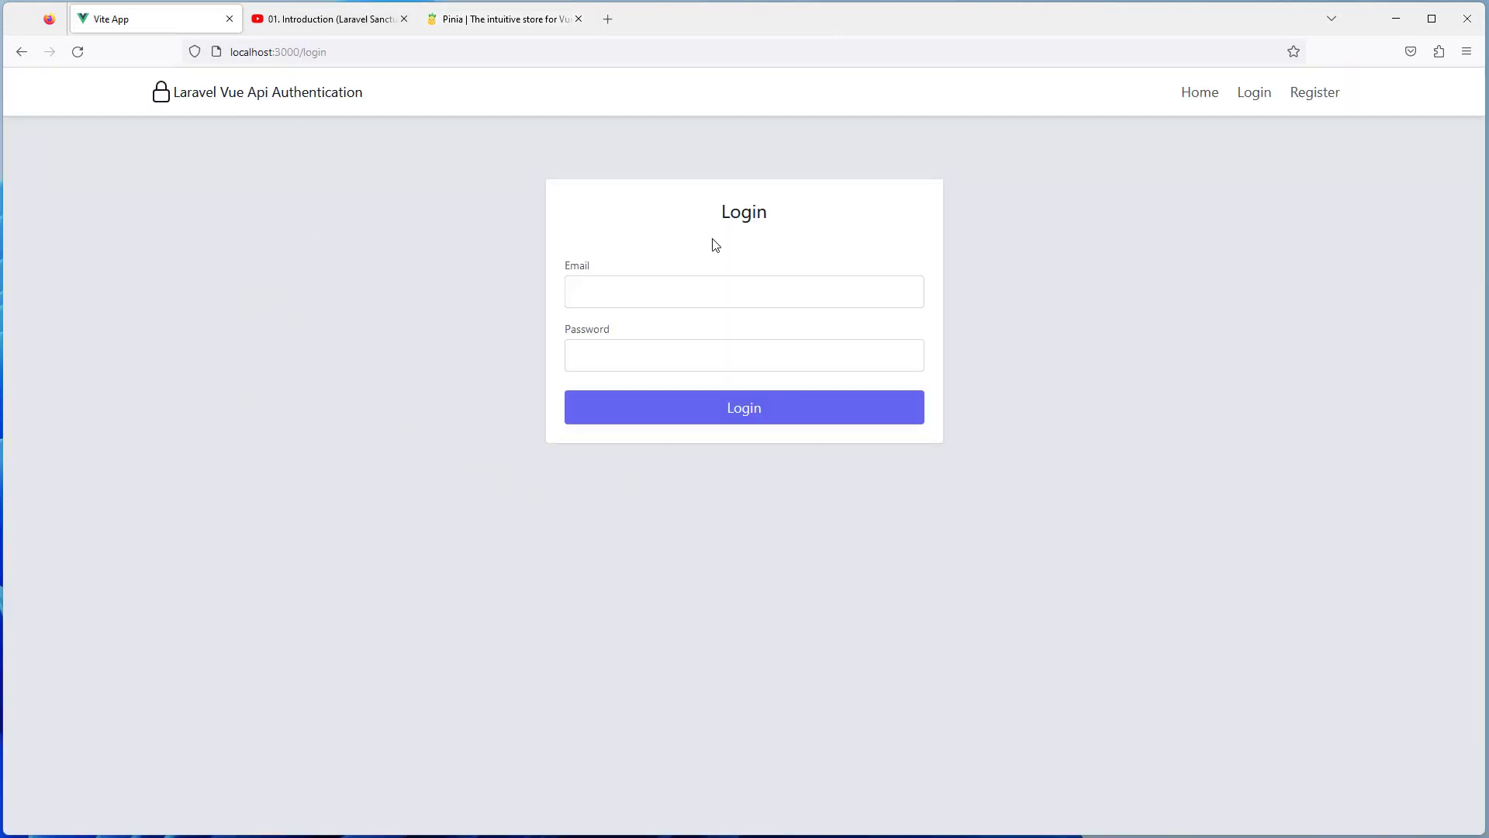
left_click(1200, 92)
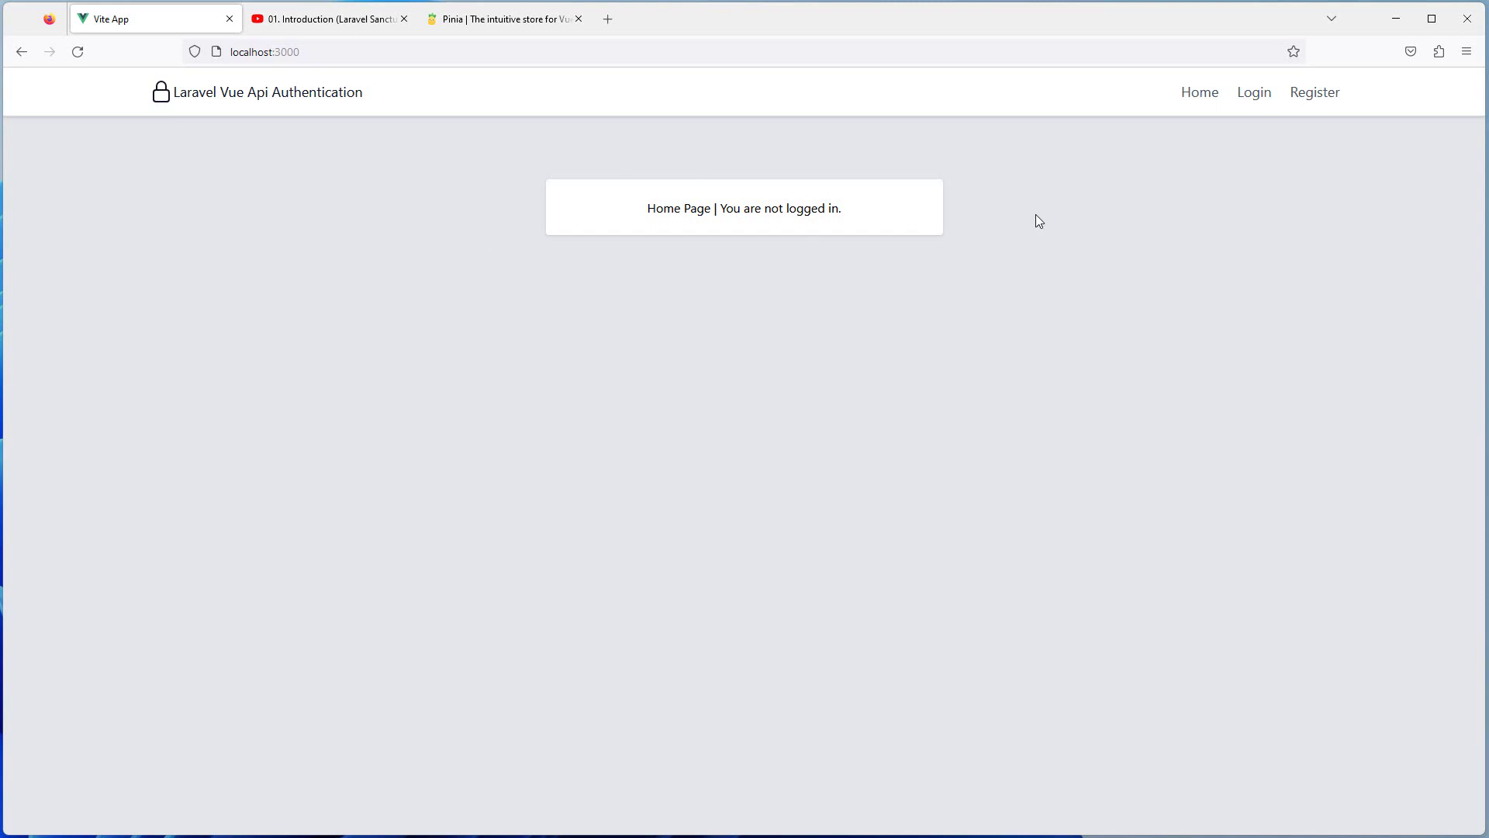
Visit Login and Register, submit an empty registration to show required-field errors, then reload and go to Login
left_click(1255, 93)
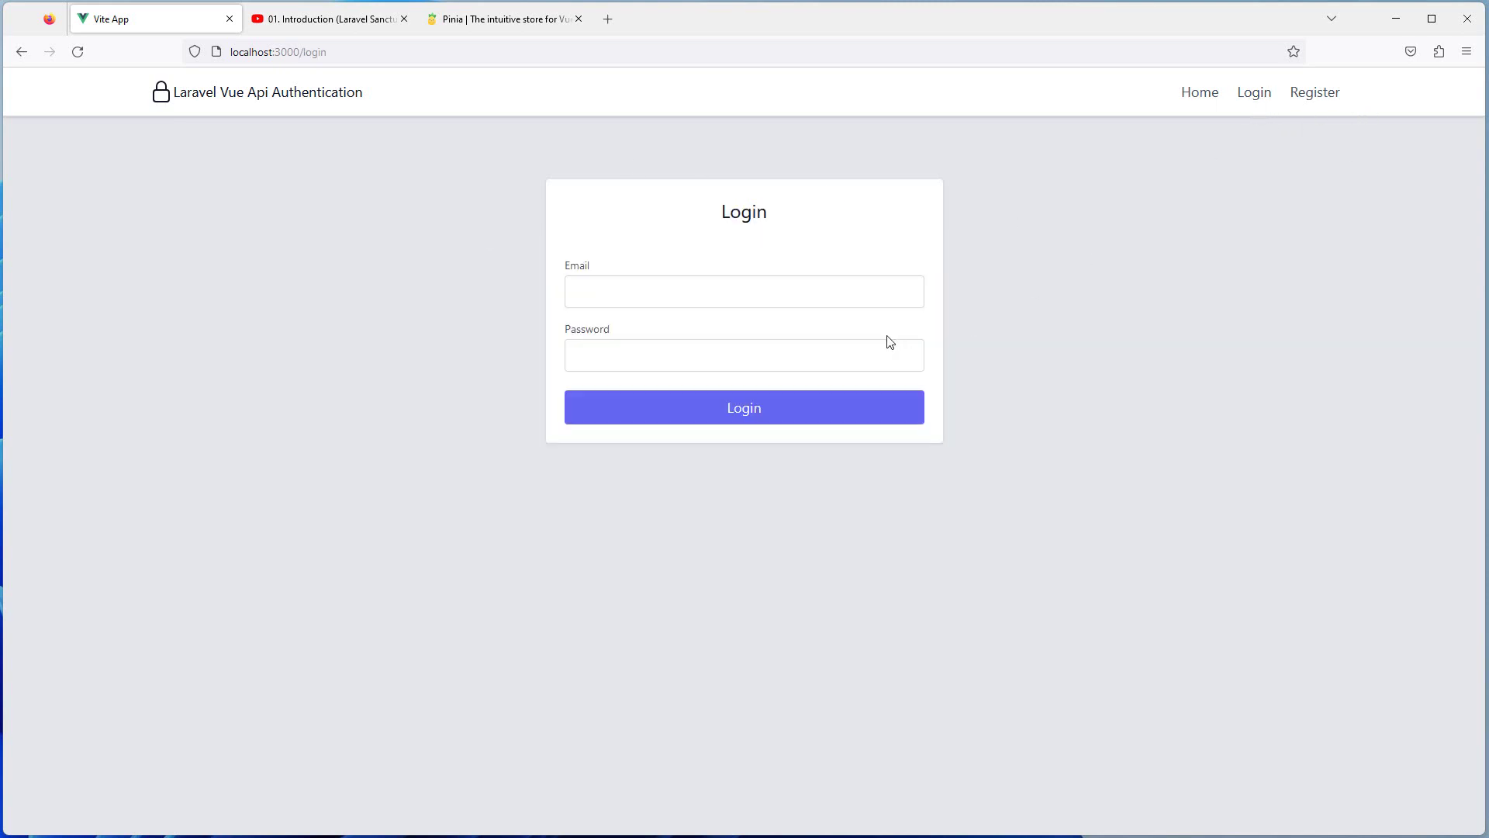
left_click(1318, 93)
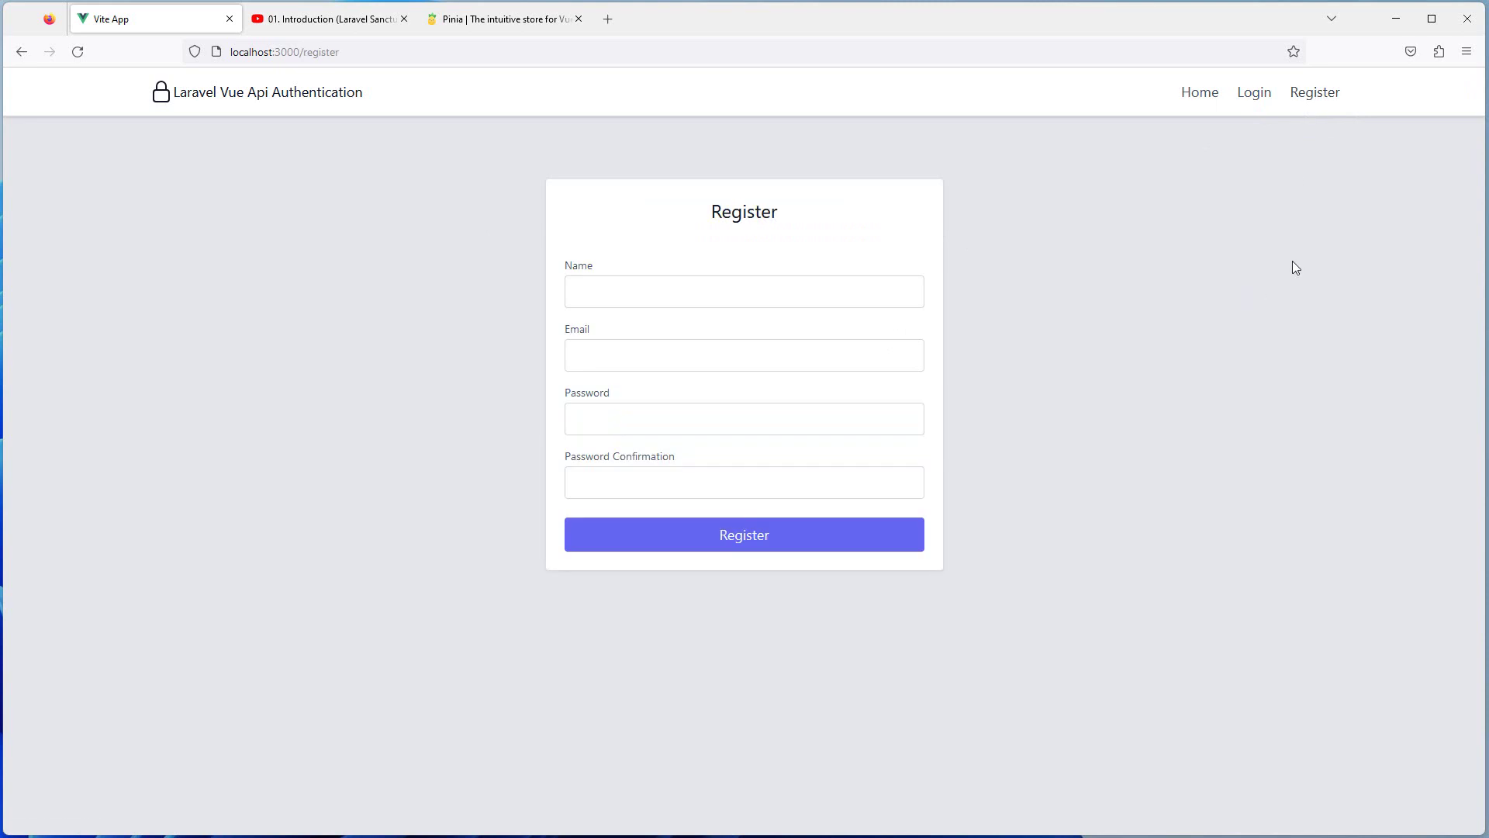
left_click(735, 547)
triple_click(615, 319)
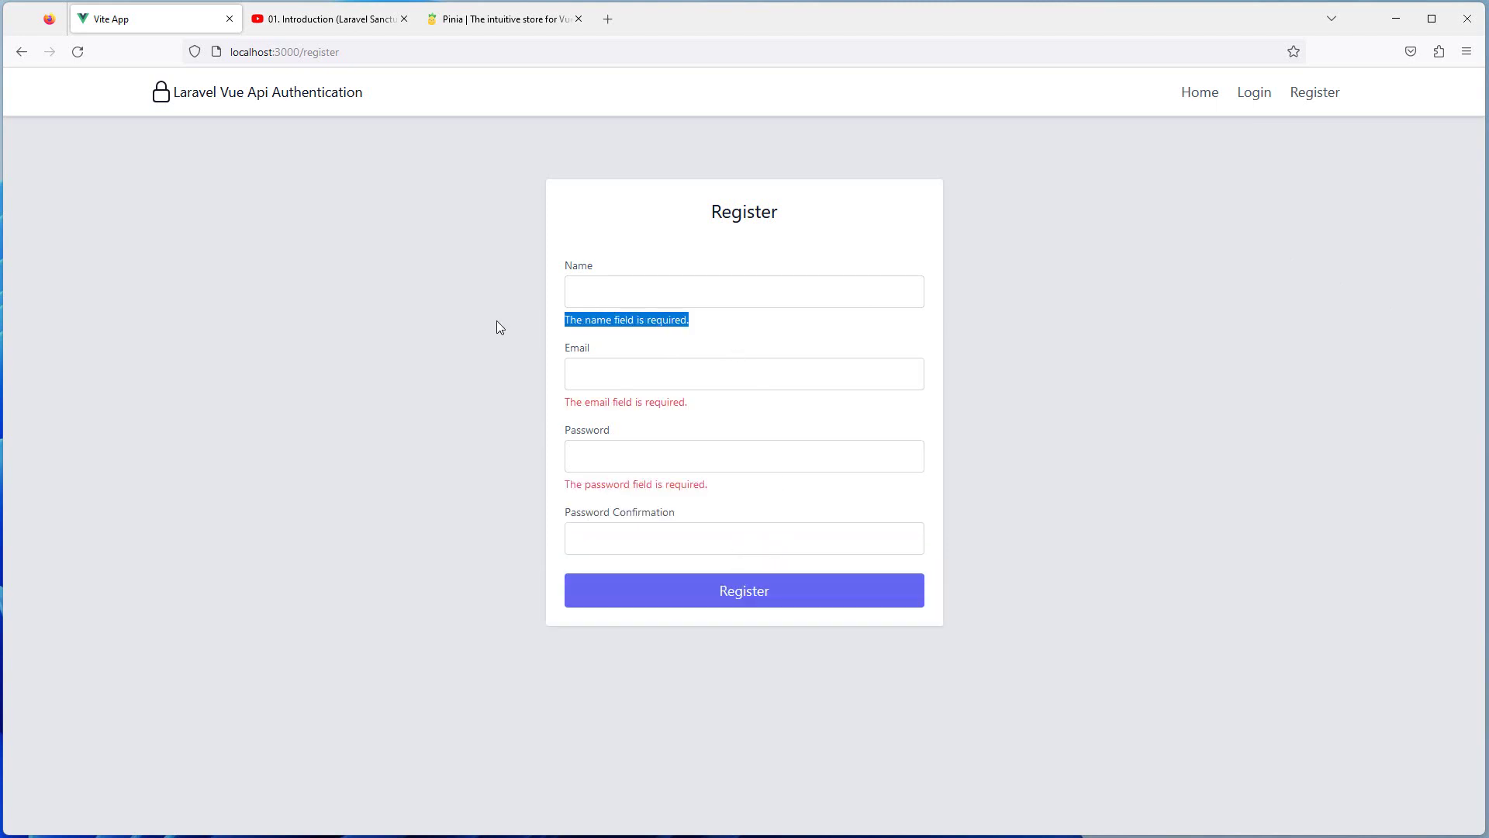
left_click(78, 52)
left_click(1255, 94)
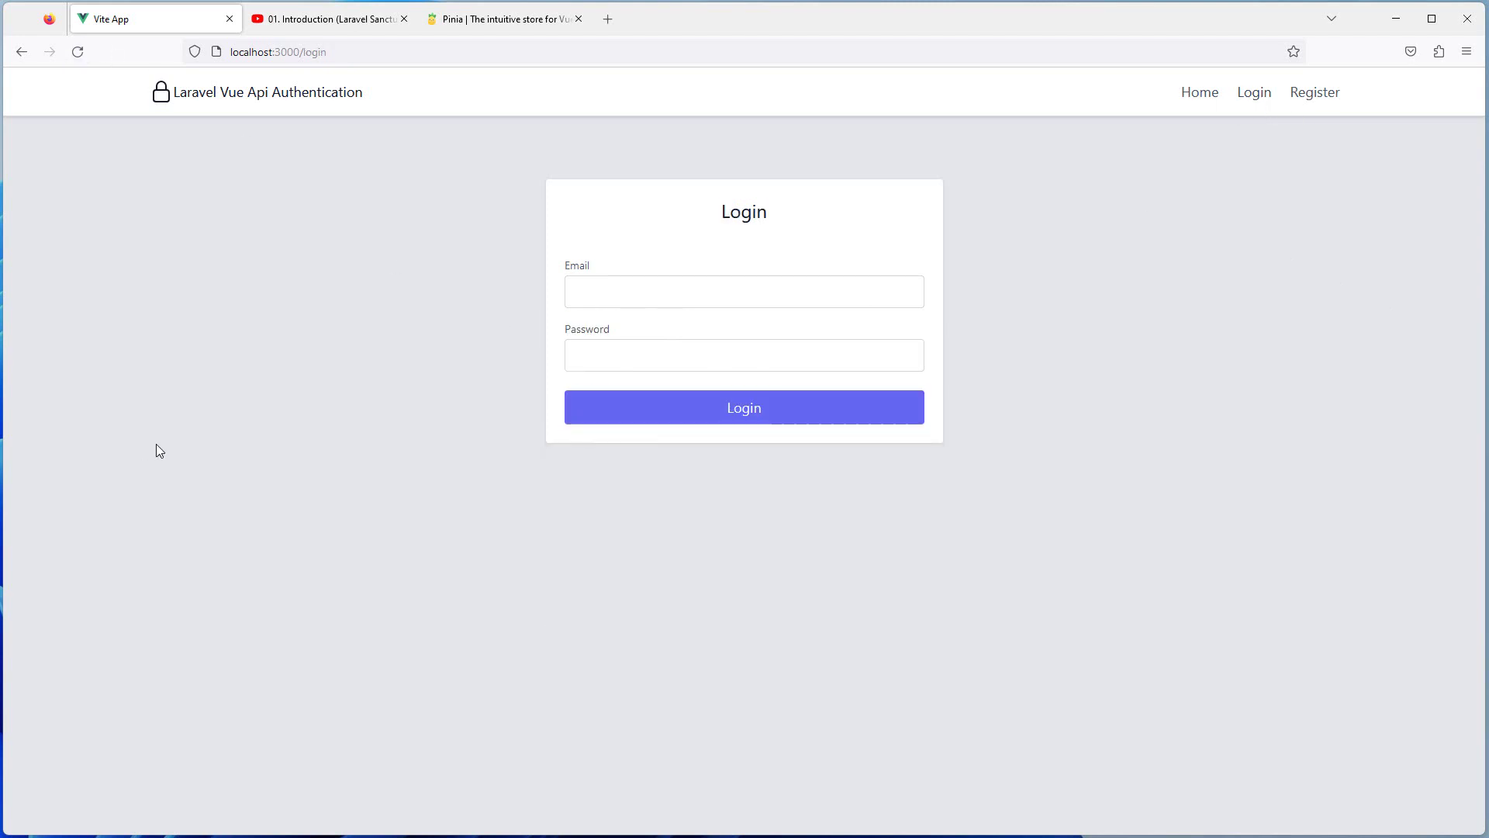
Submit the empty login form, then try a dummy email with a 6-character password
left_click(738, 409)
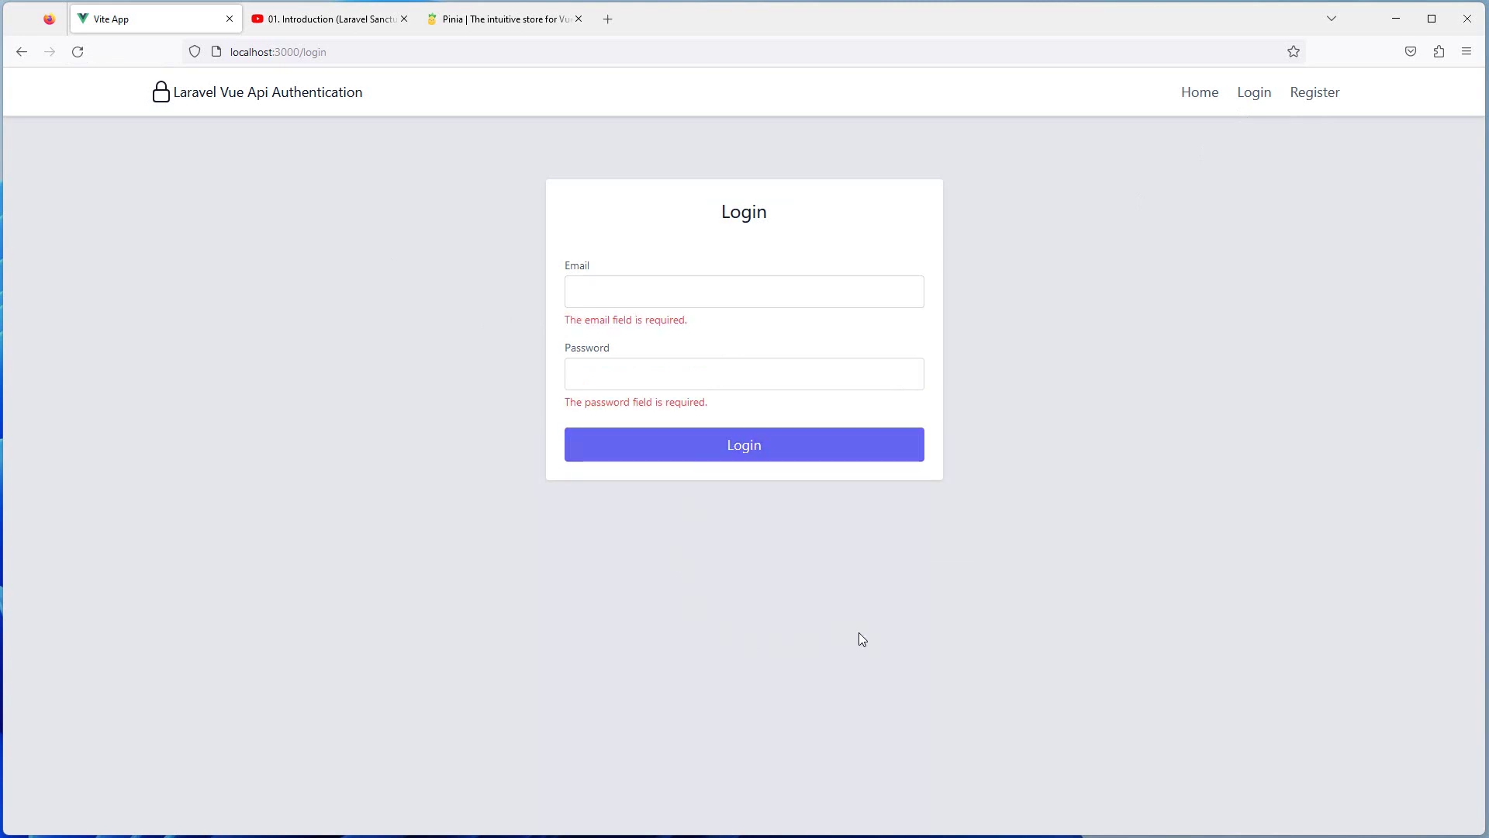
left_click(78, 51)
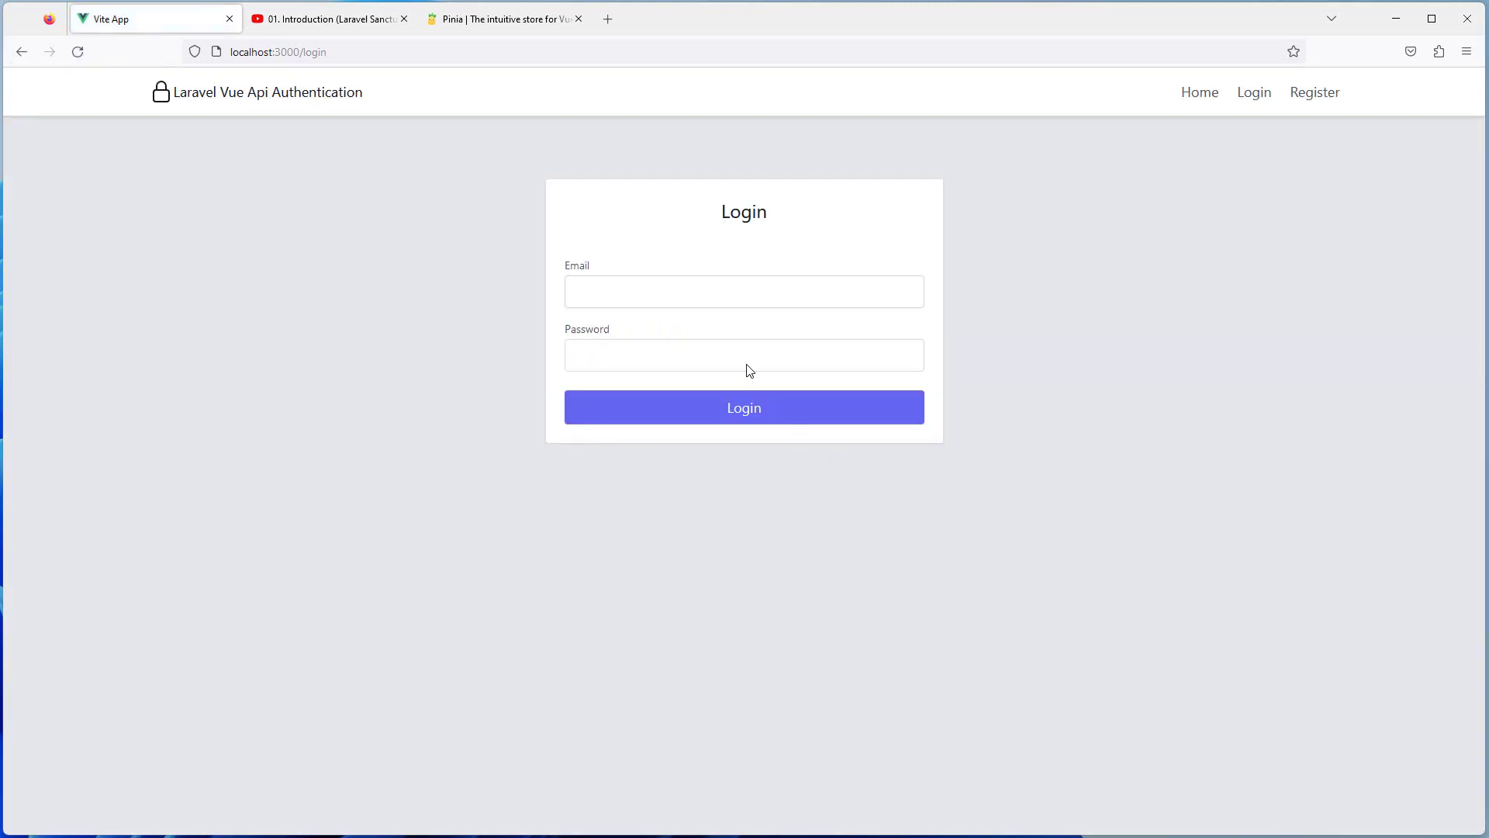
left_click(638, 292)
type("kldfjldsk@sdf.comsdf")
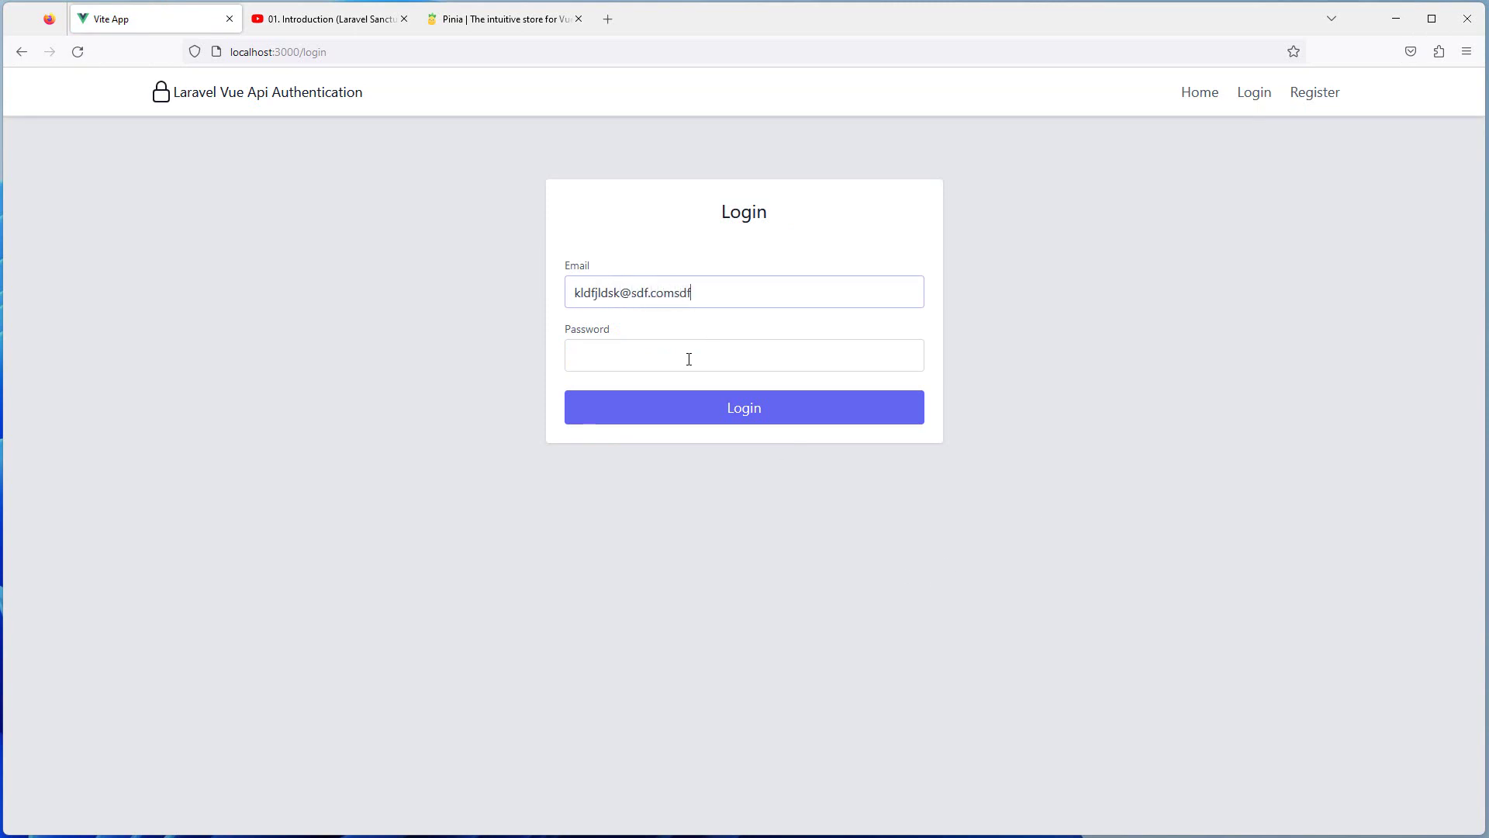
left_click(688, 358)
type("123456")
left_click(781, 412)
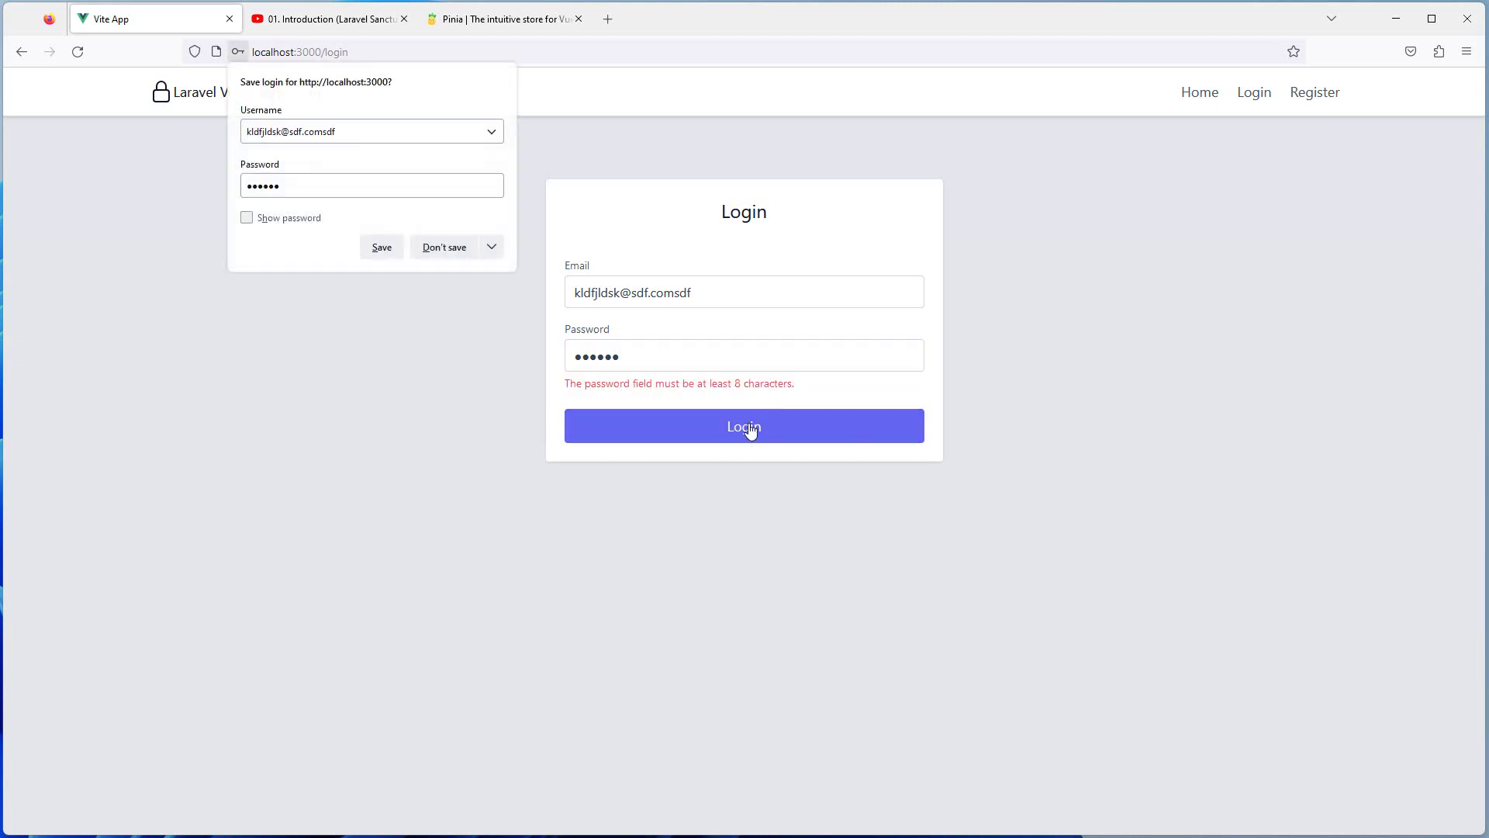
Decline saving the login, lengthen the password to 11 characters, and get the incorrect-credentials error
left_click(444, 249)
left_click(667, 356)
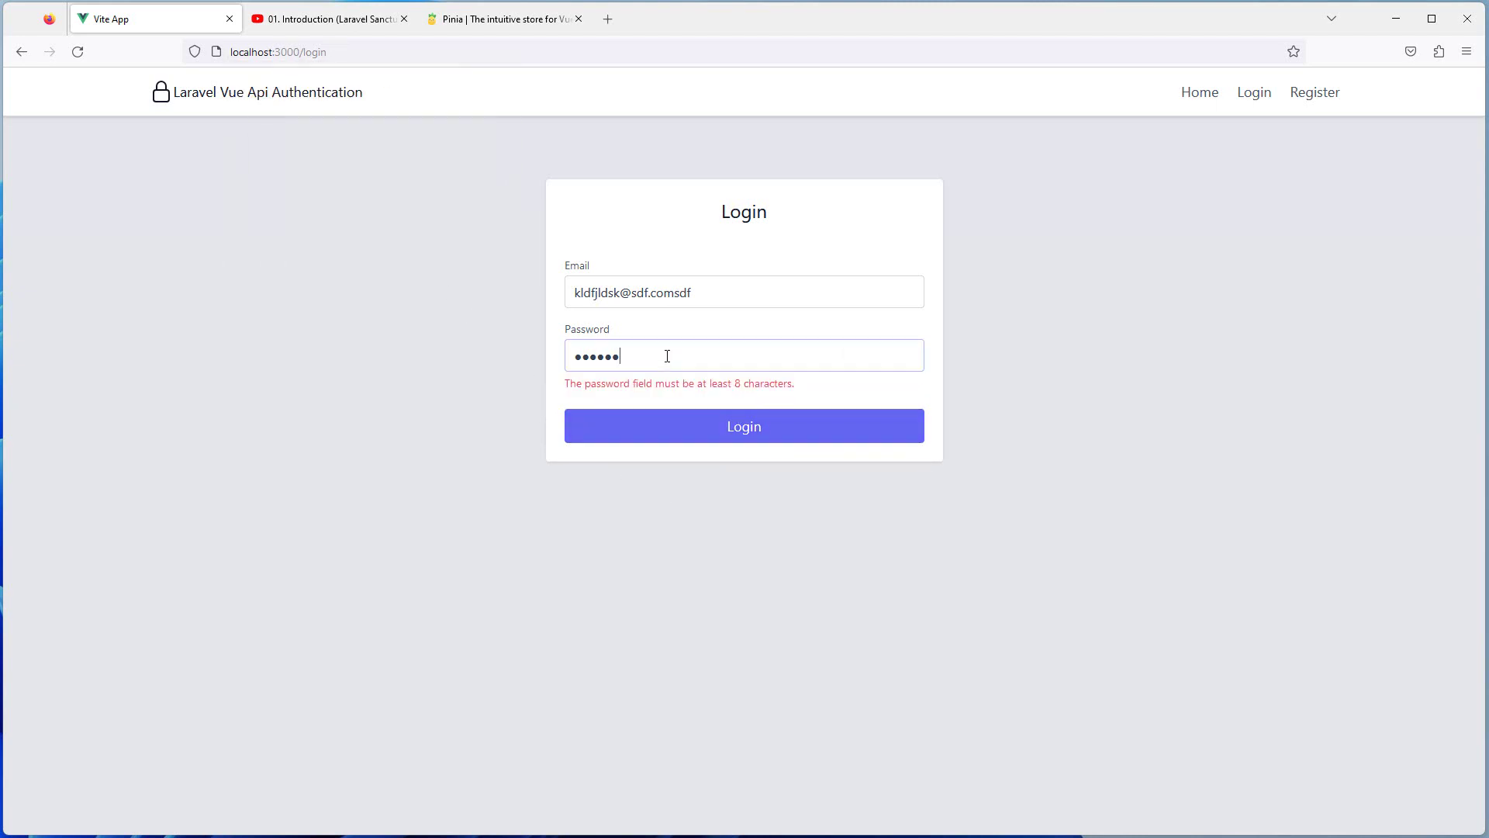
type("78901")
left_click_drag(820, 386, 458, 397)
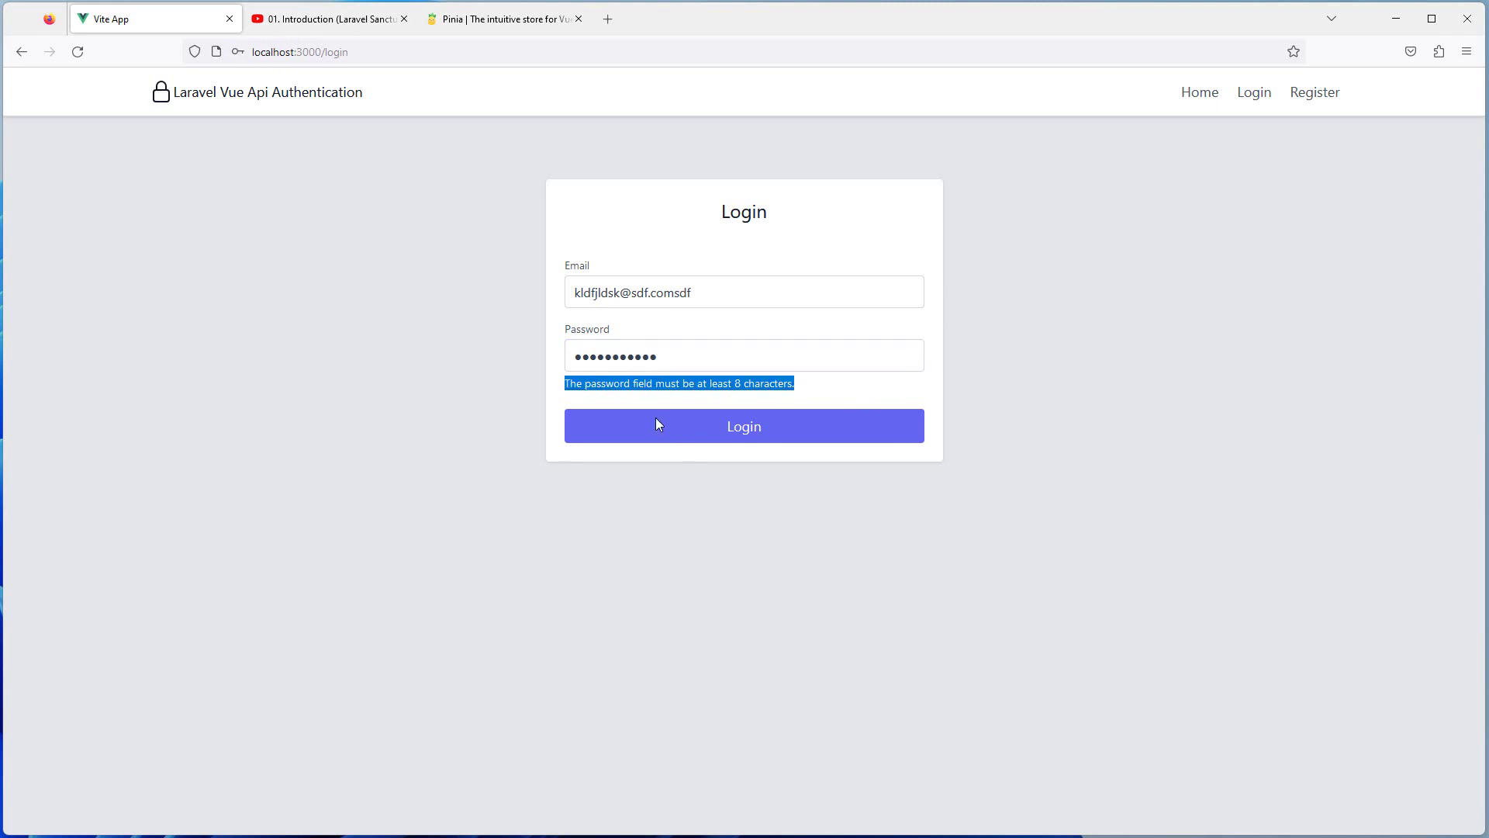
left_click(758, 431)
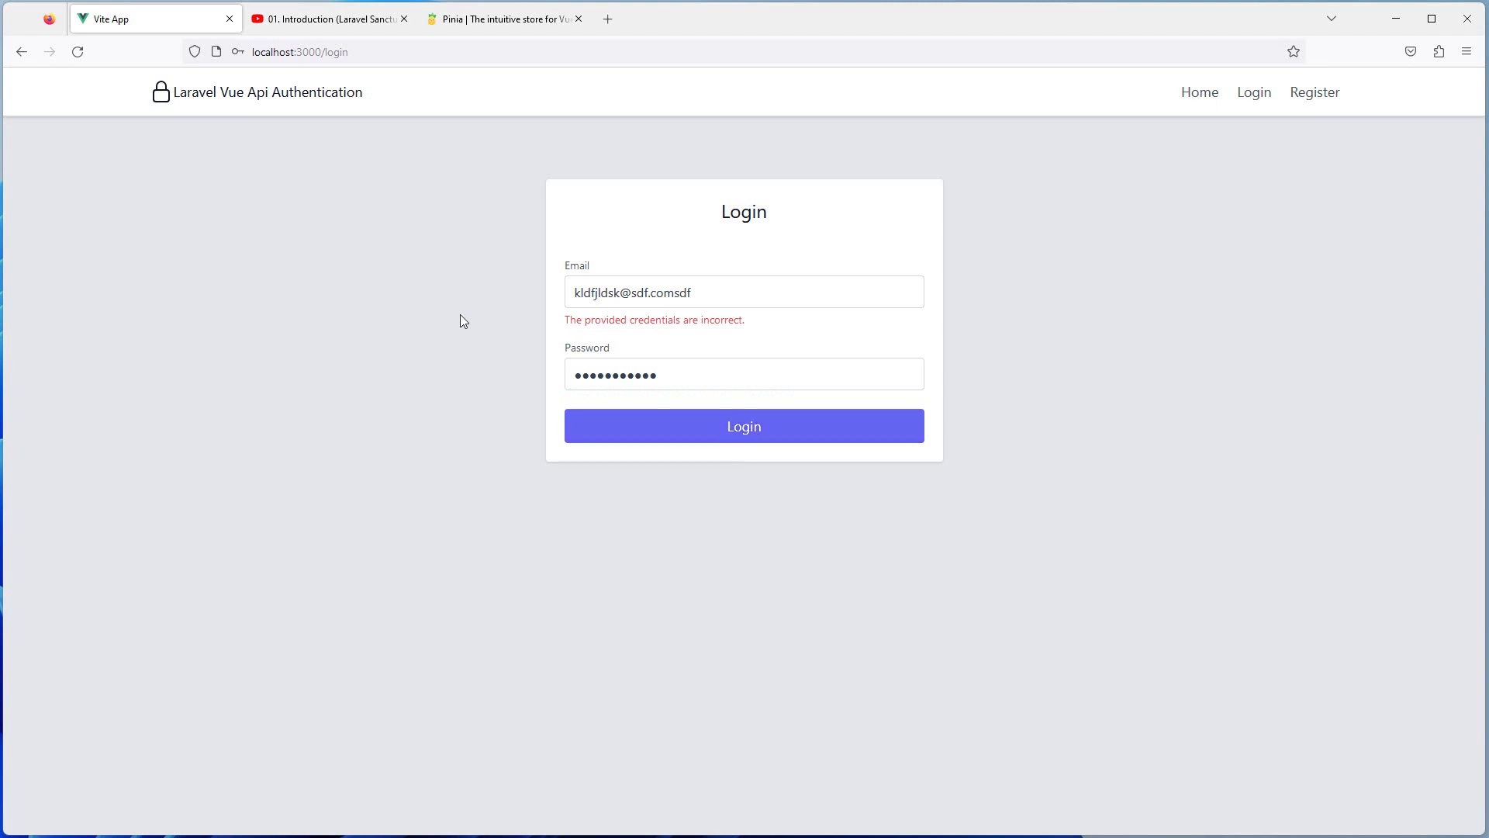
left_click_drag(558, 323, 791, 326)
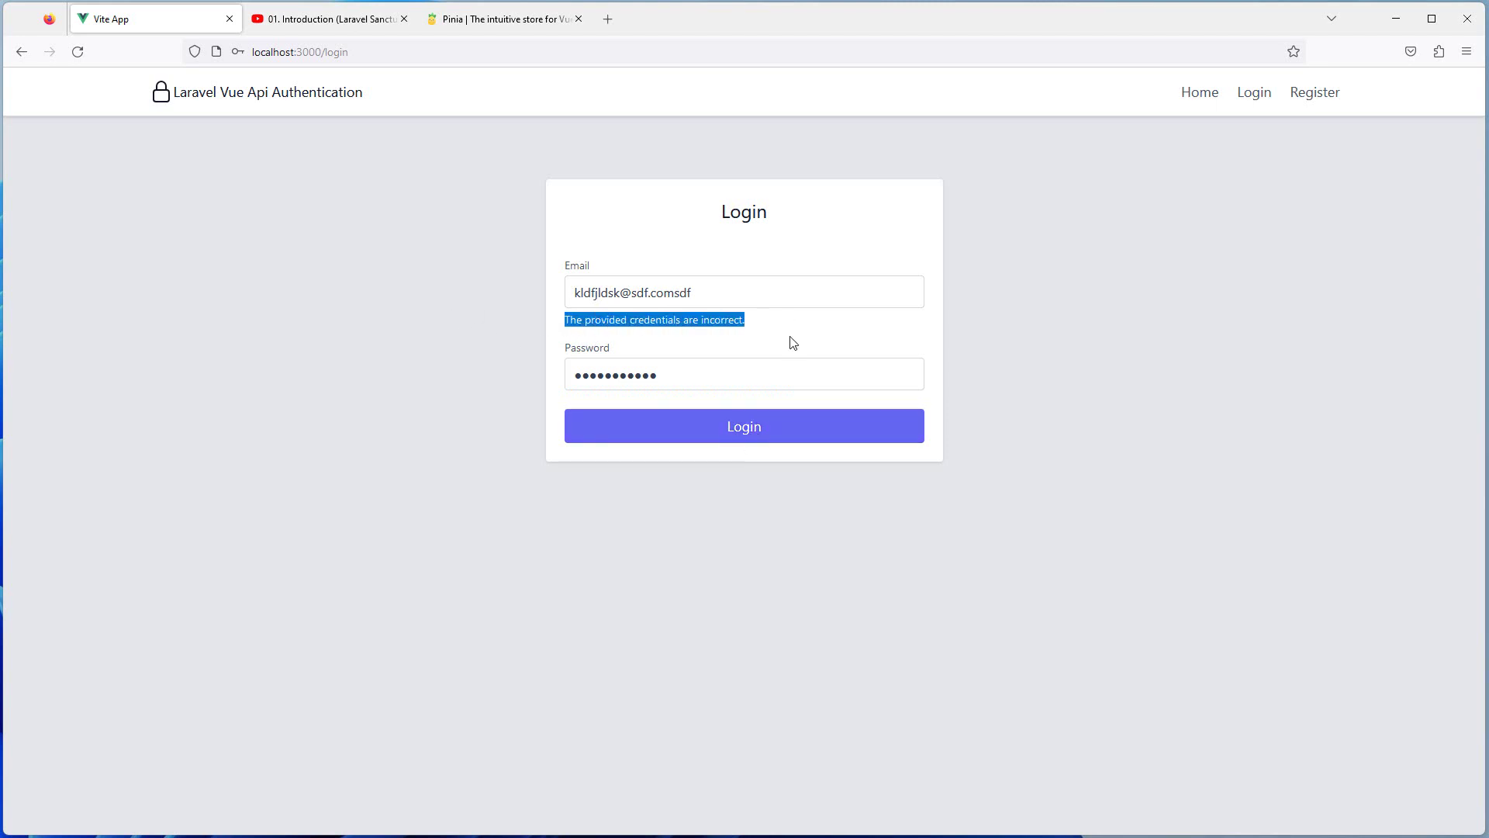
left_click(763, 326)
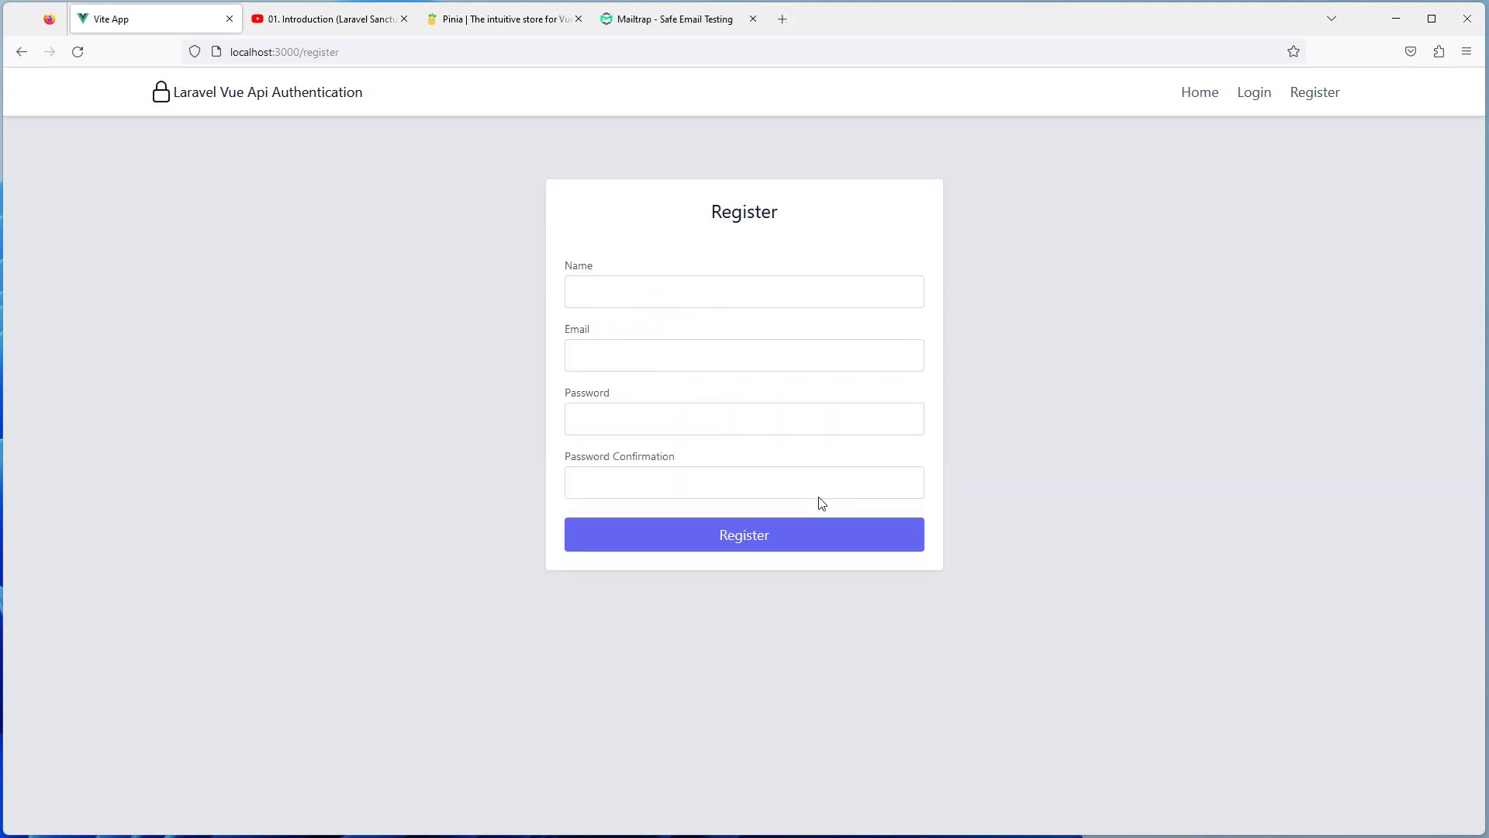
Reload the Register form and enter the user's full name and e-mail address
left_click(623, 302)
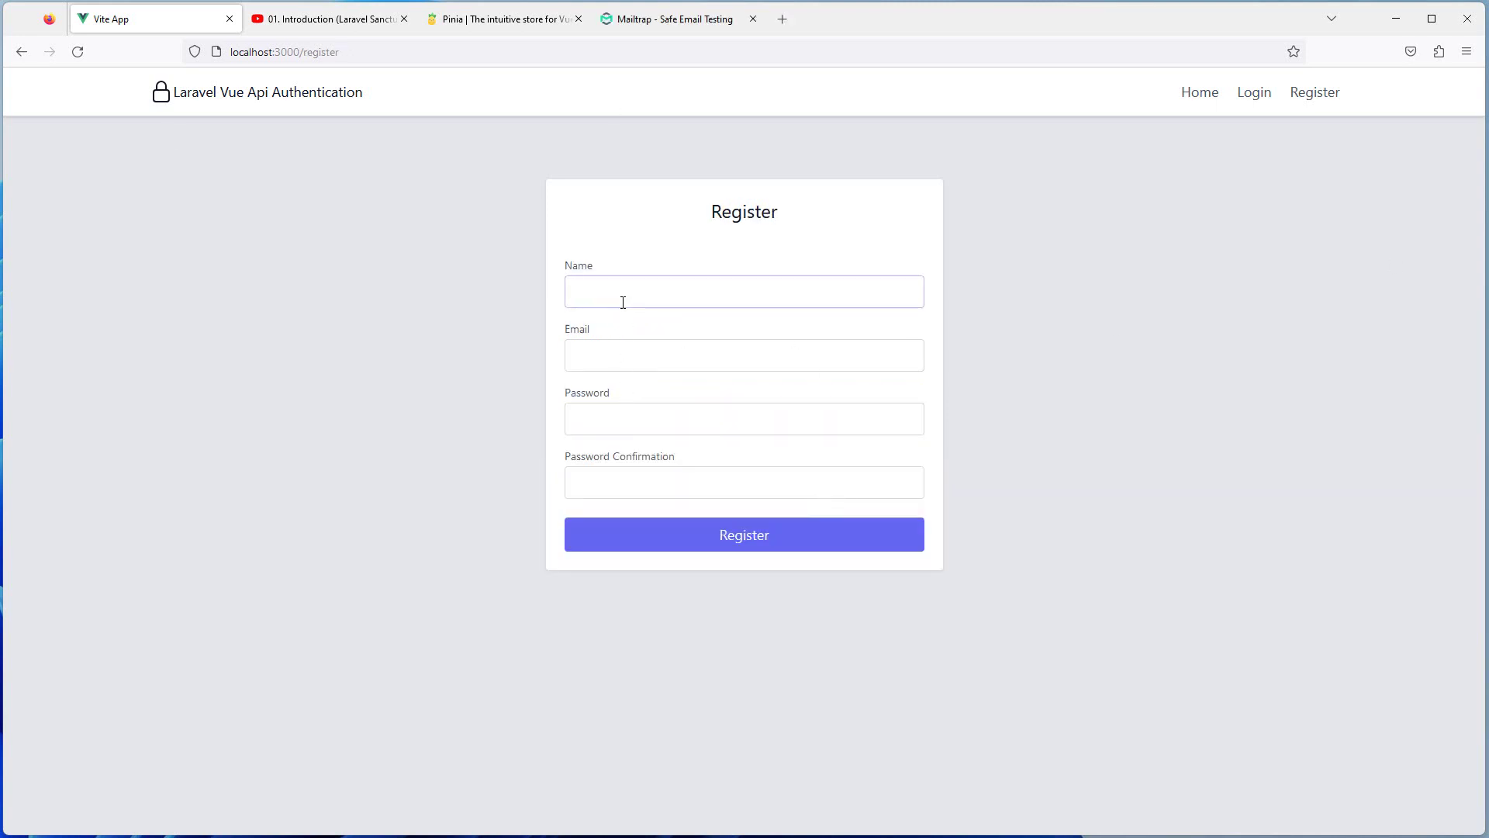
left_click(78, 51)
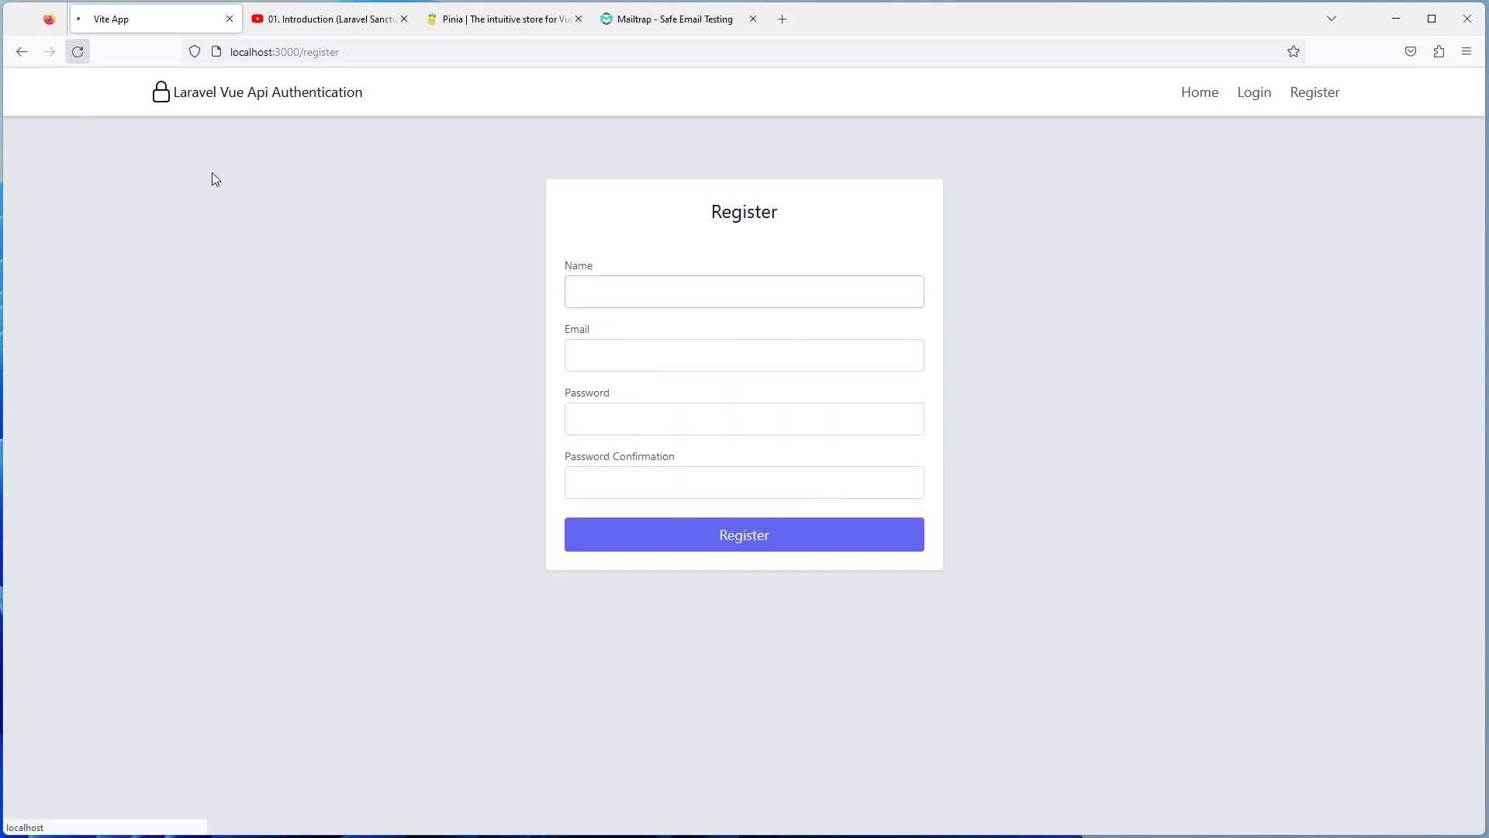
left_click(642, 293)
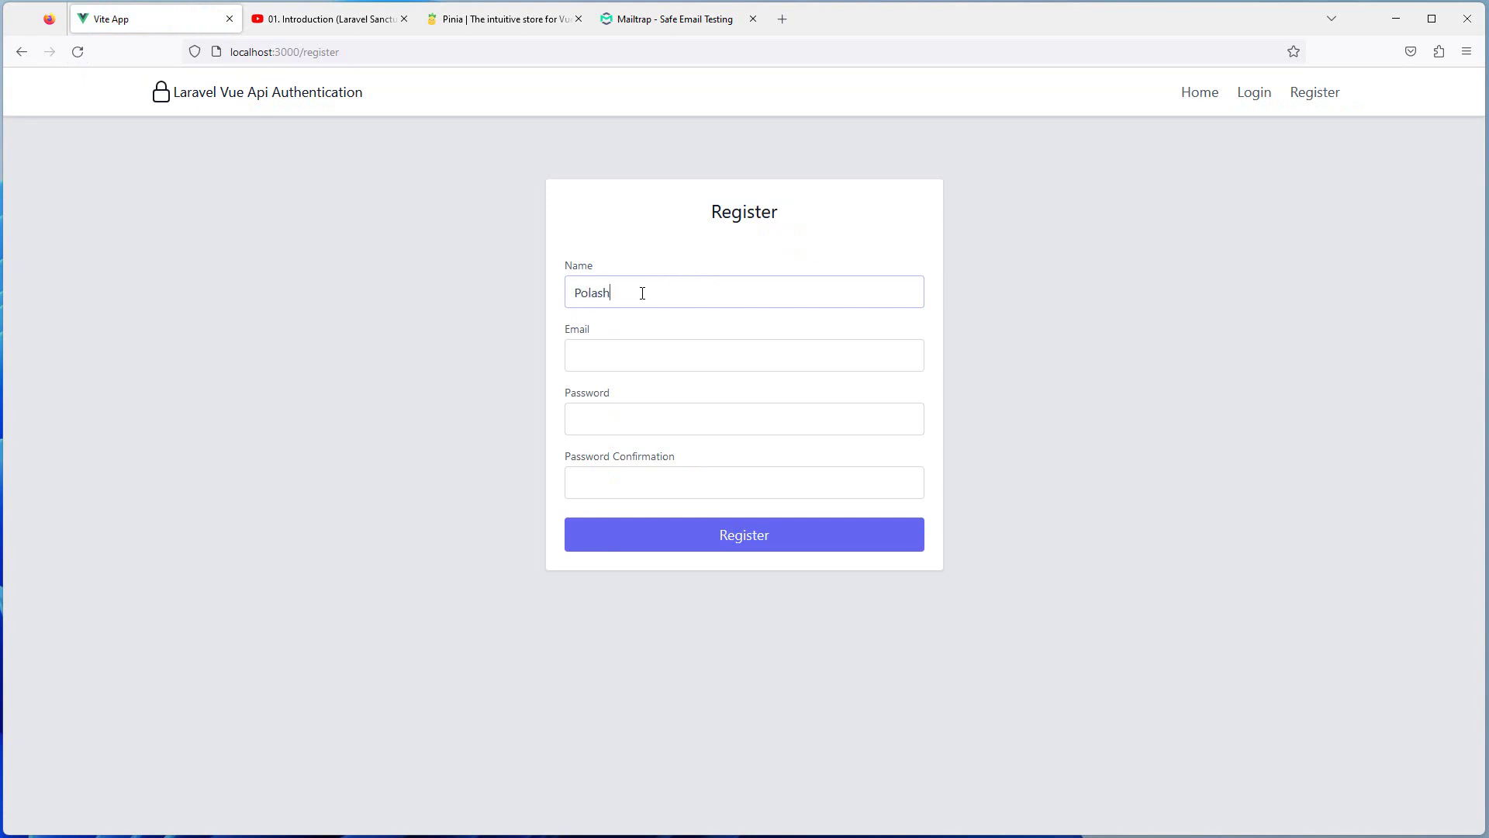
key("Tab")
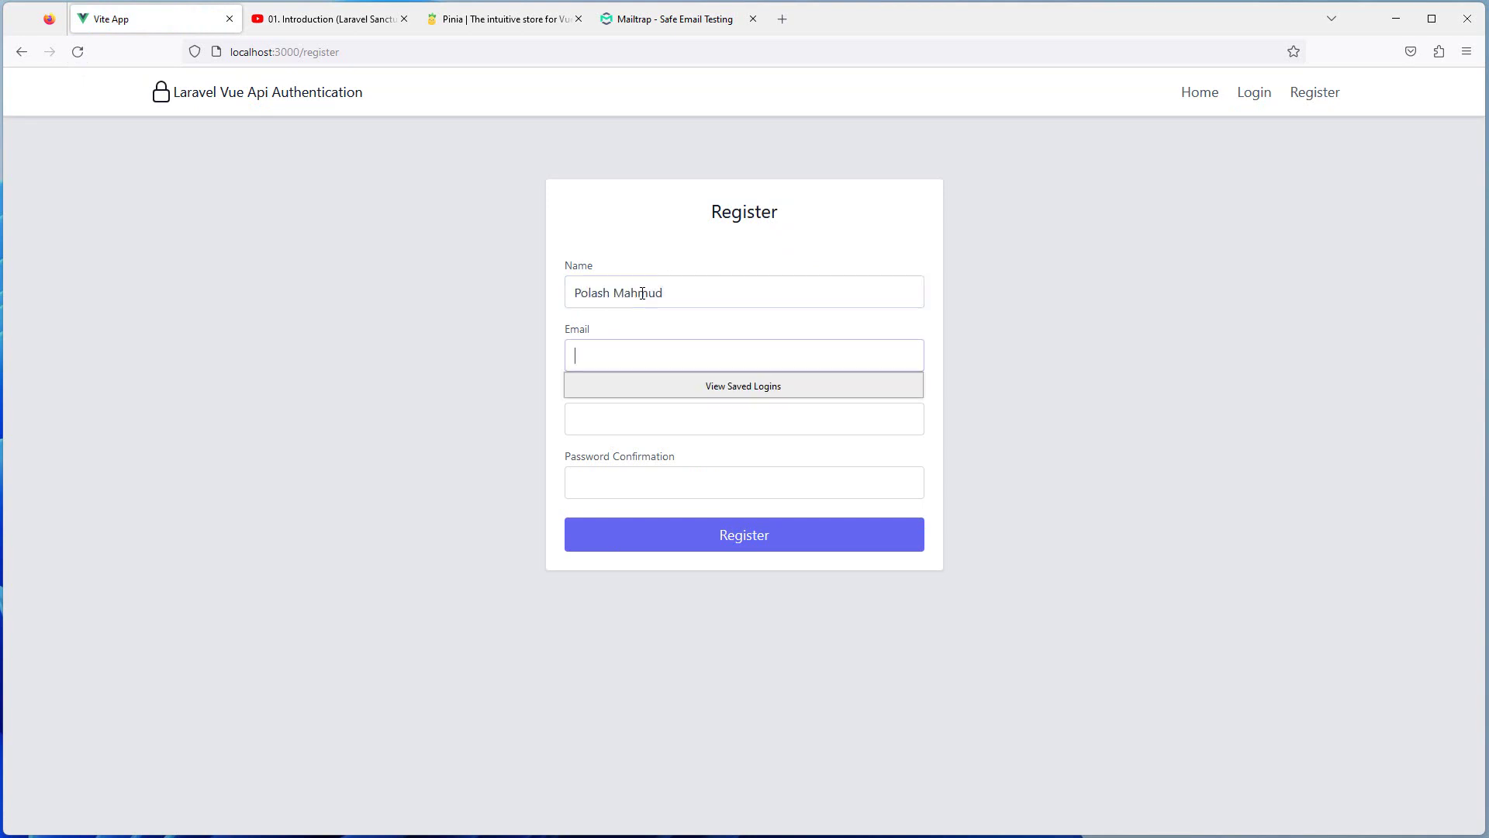
Enter a matching password and confirmation, submit the registration, and decline saving the login
key("Tab")
type("password")
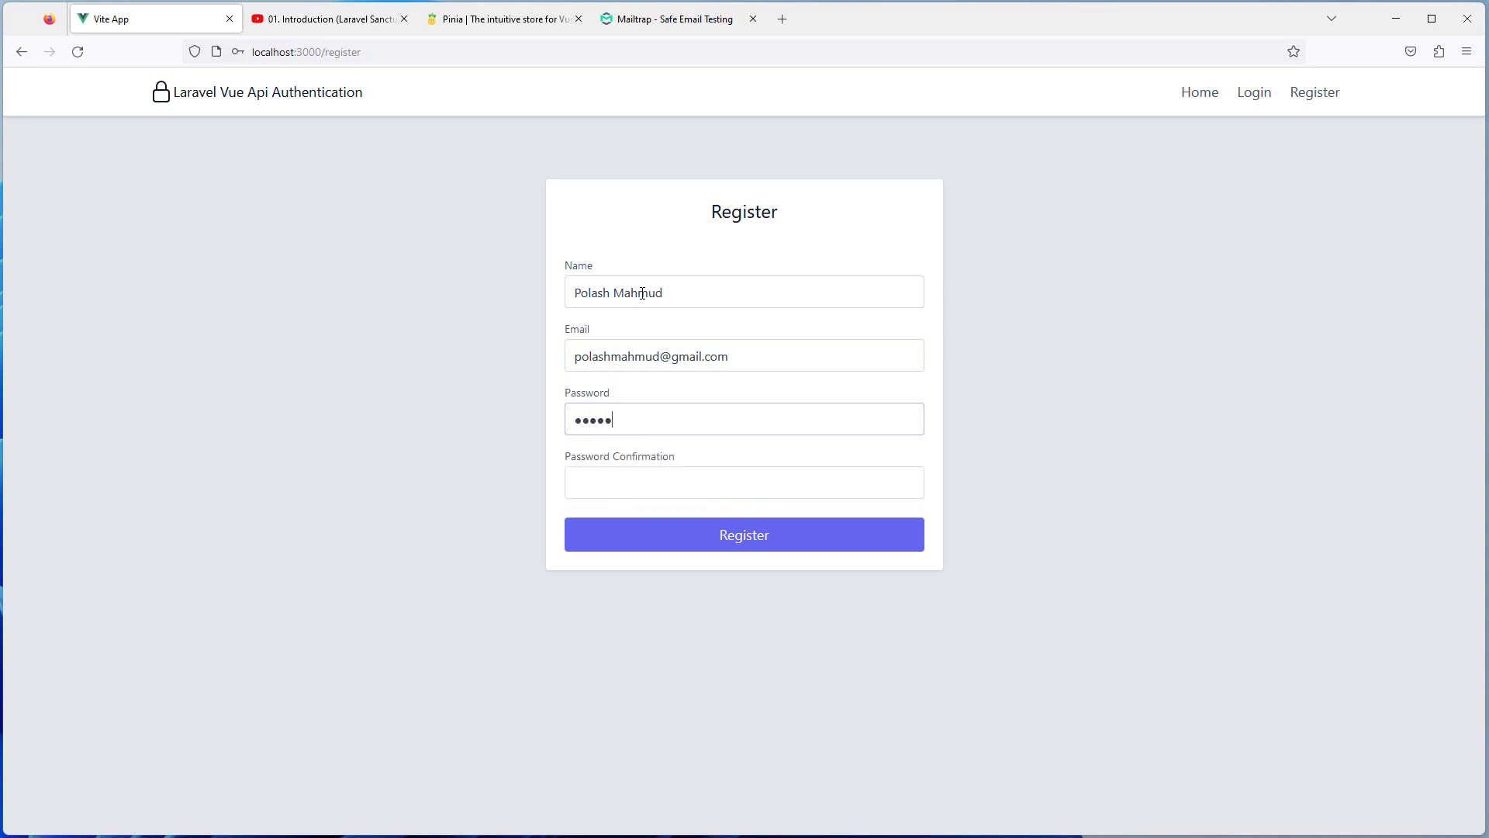
key("Tab")
type("password")
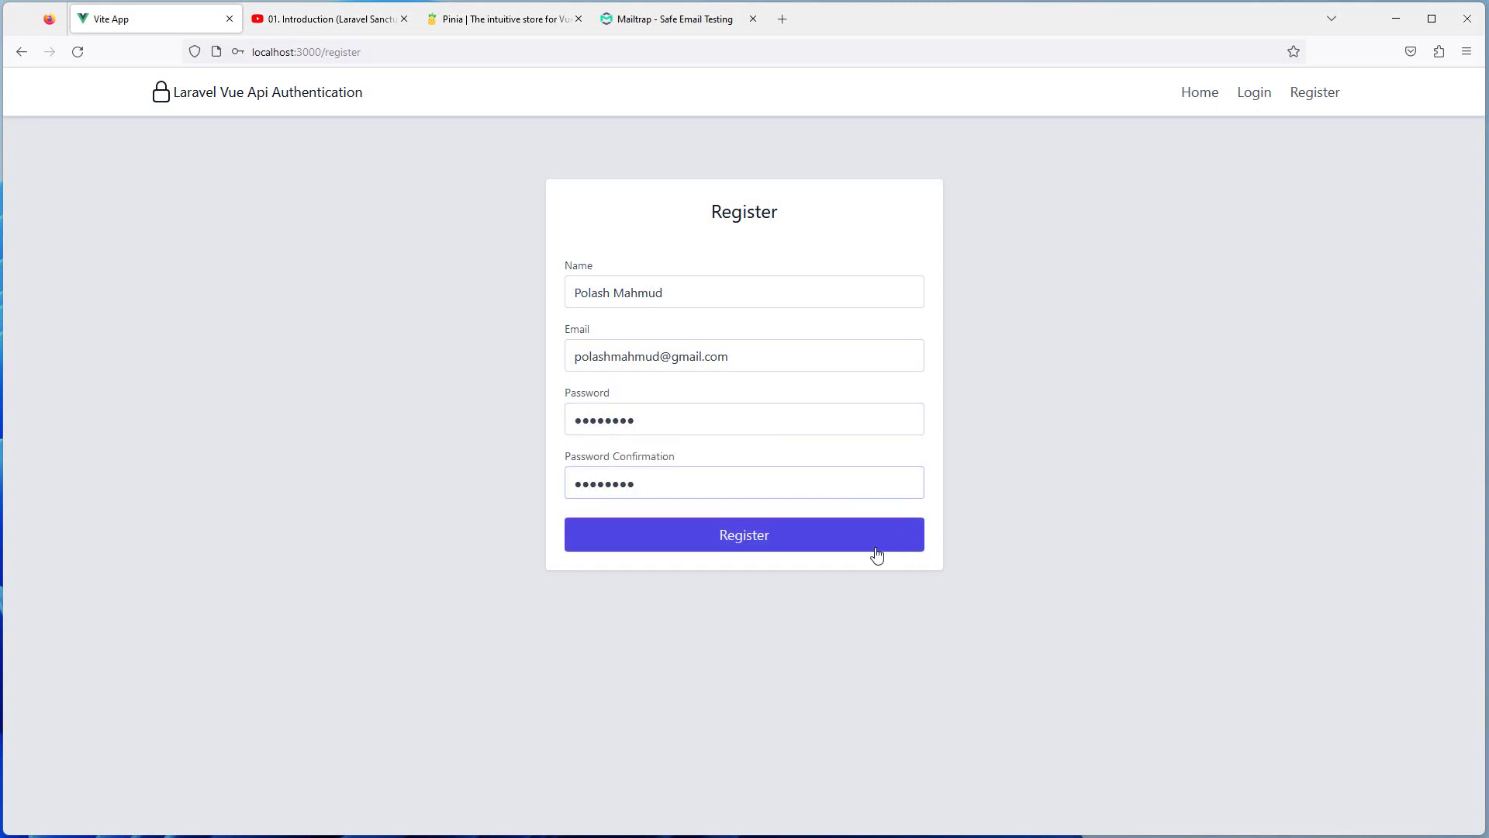
left_click(768, 535)
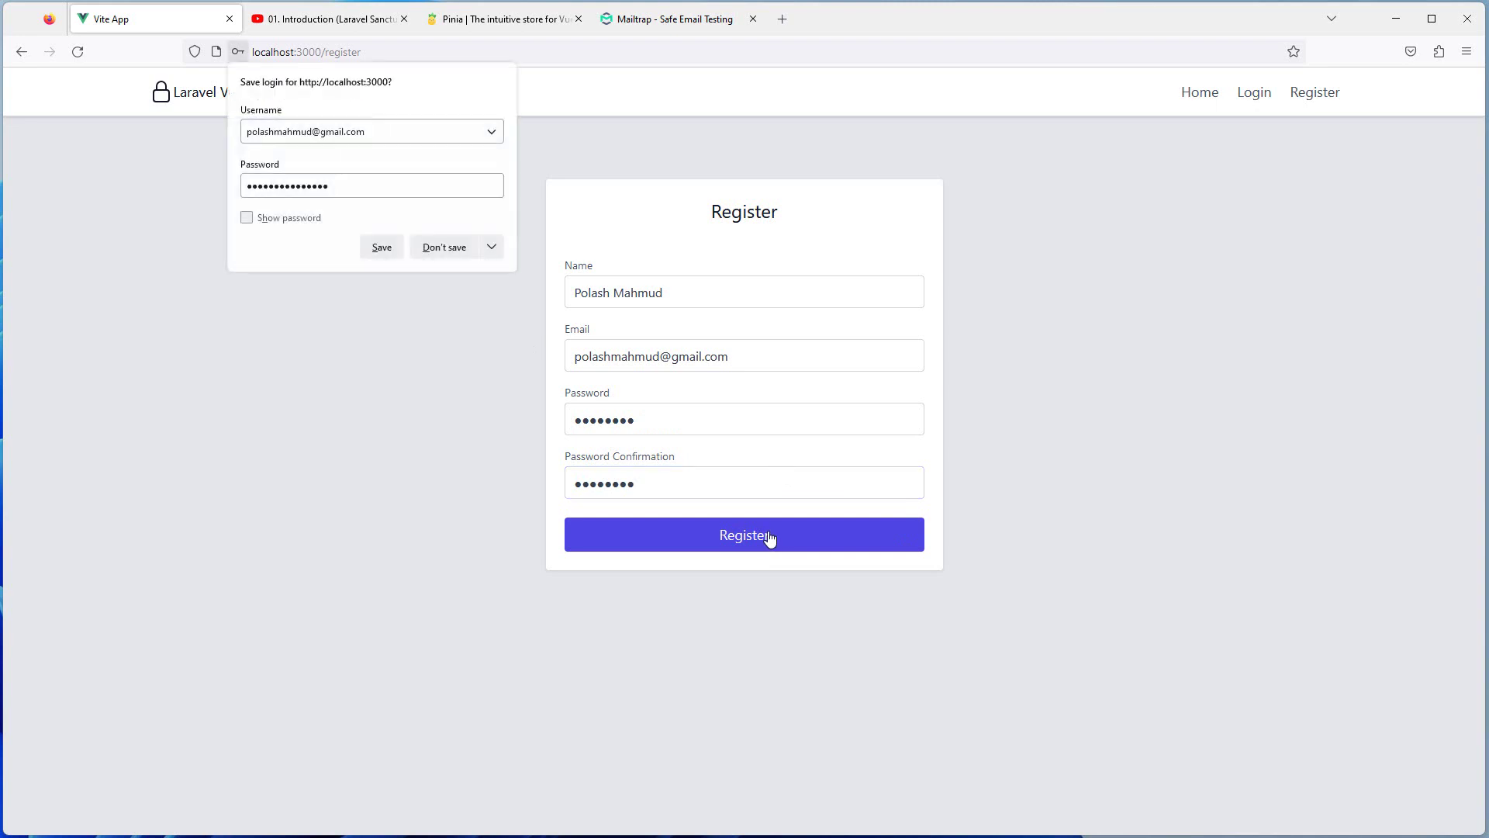
left_click(434, 247)
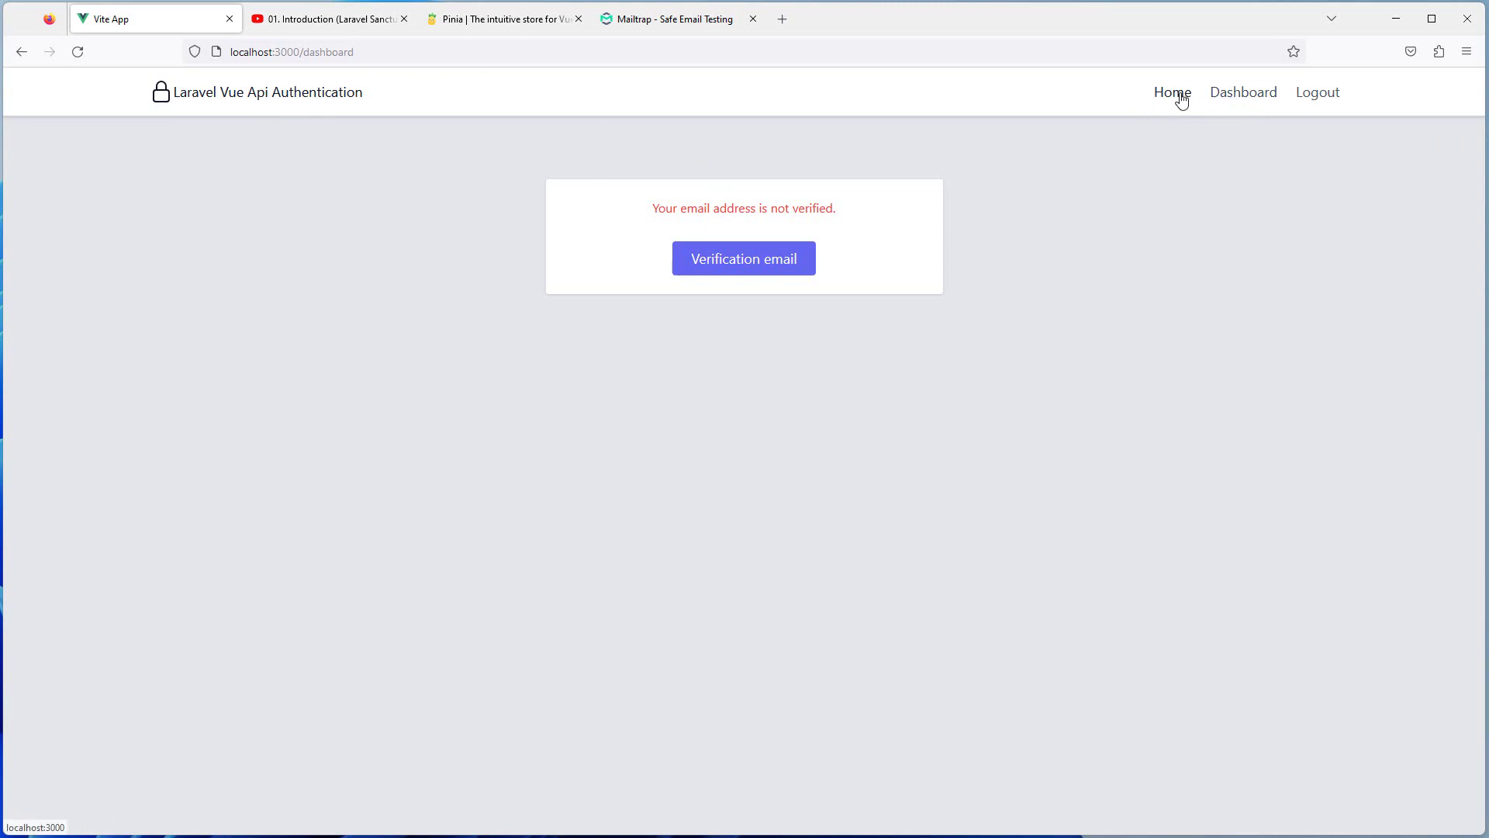
left_click(1157, 106)
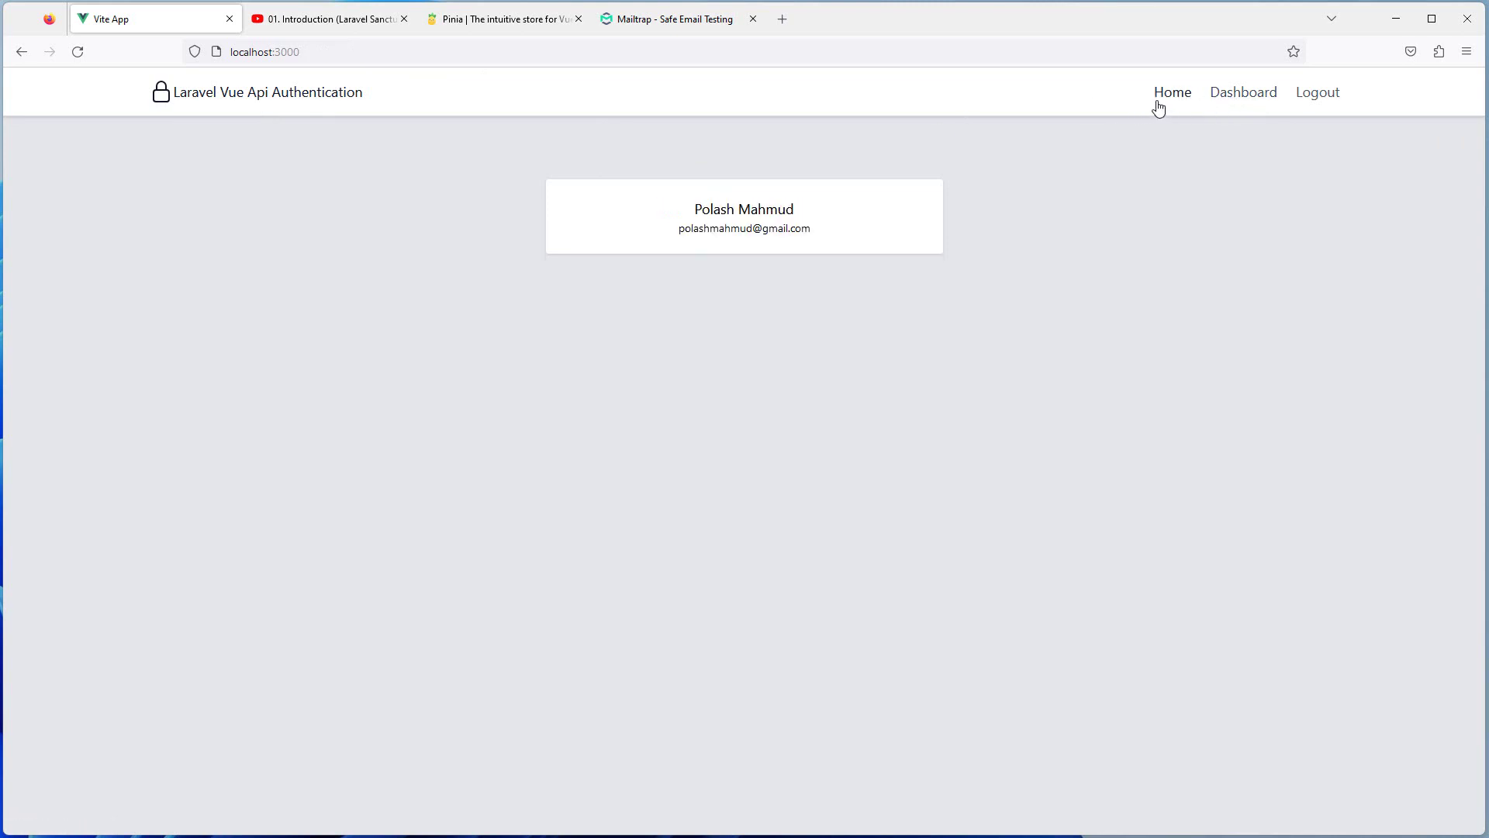
left_click_drag(691, 217, 855, 248)
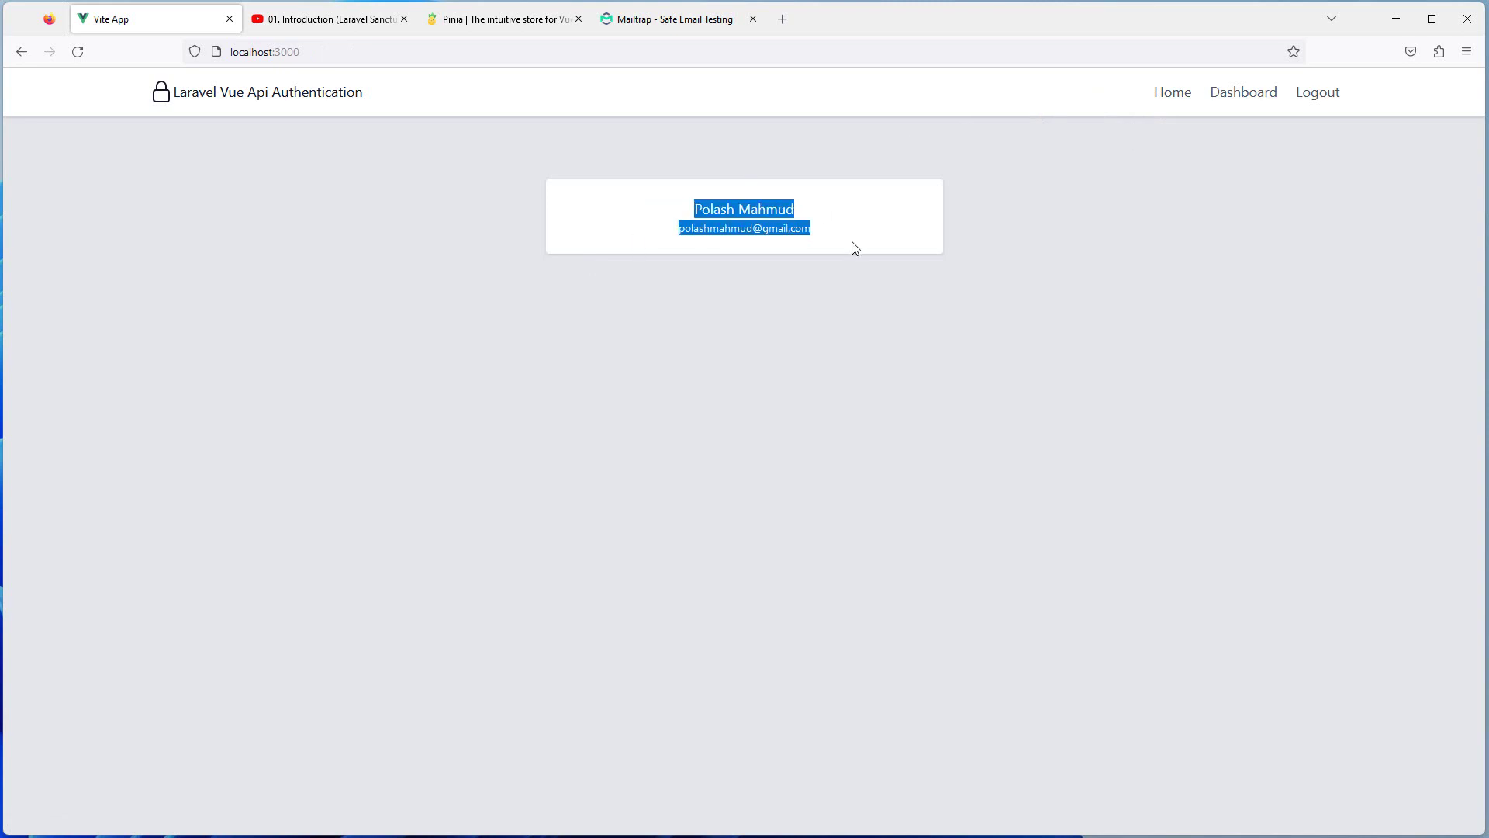
left_click(1241, 97)
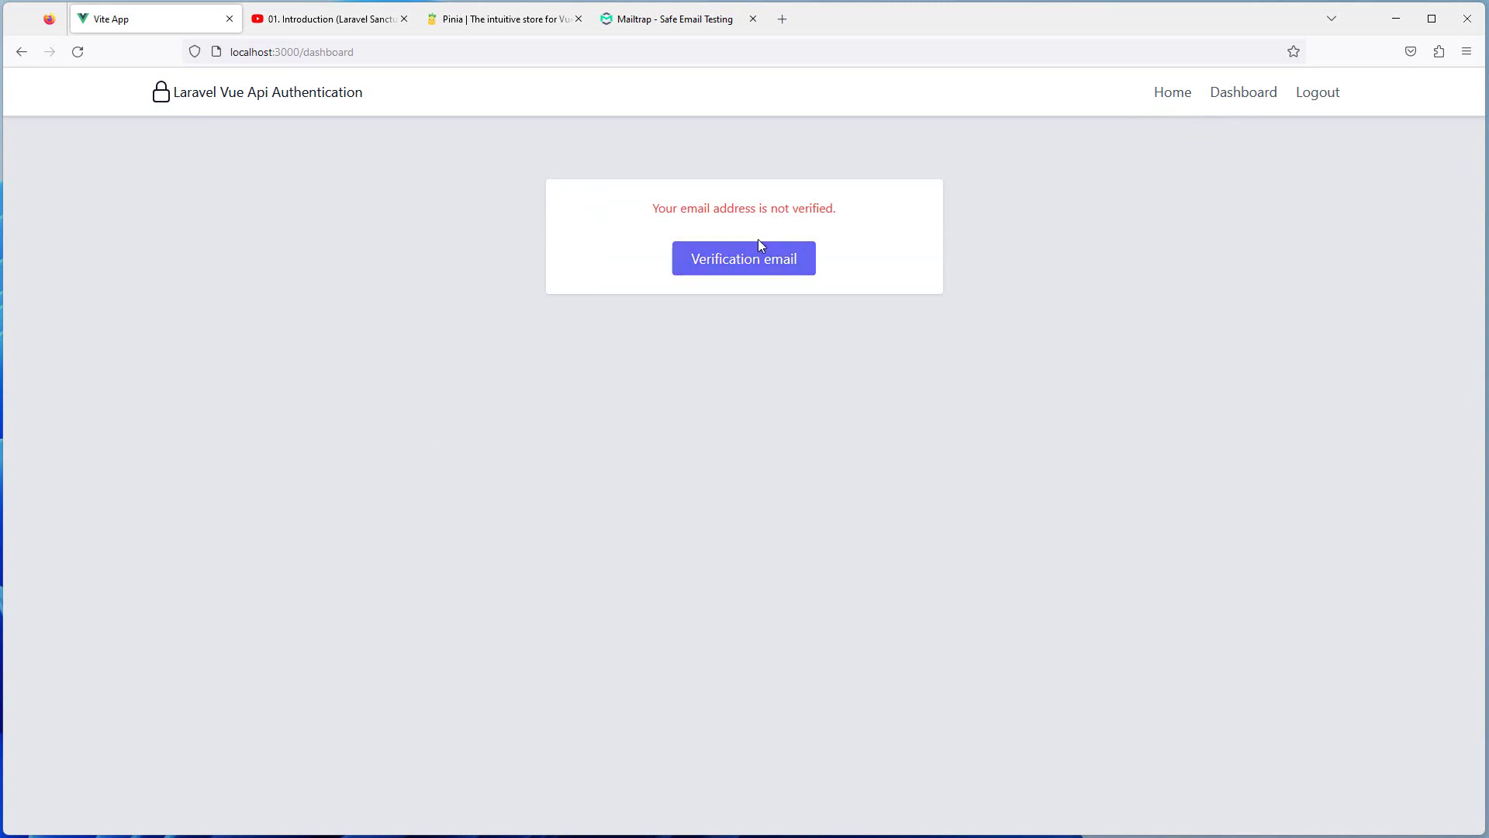
left_click_drag(639, 212, 897, 209)
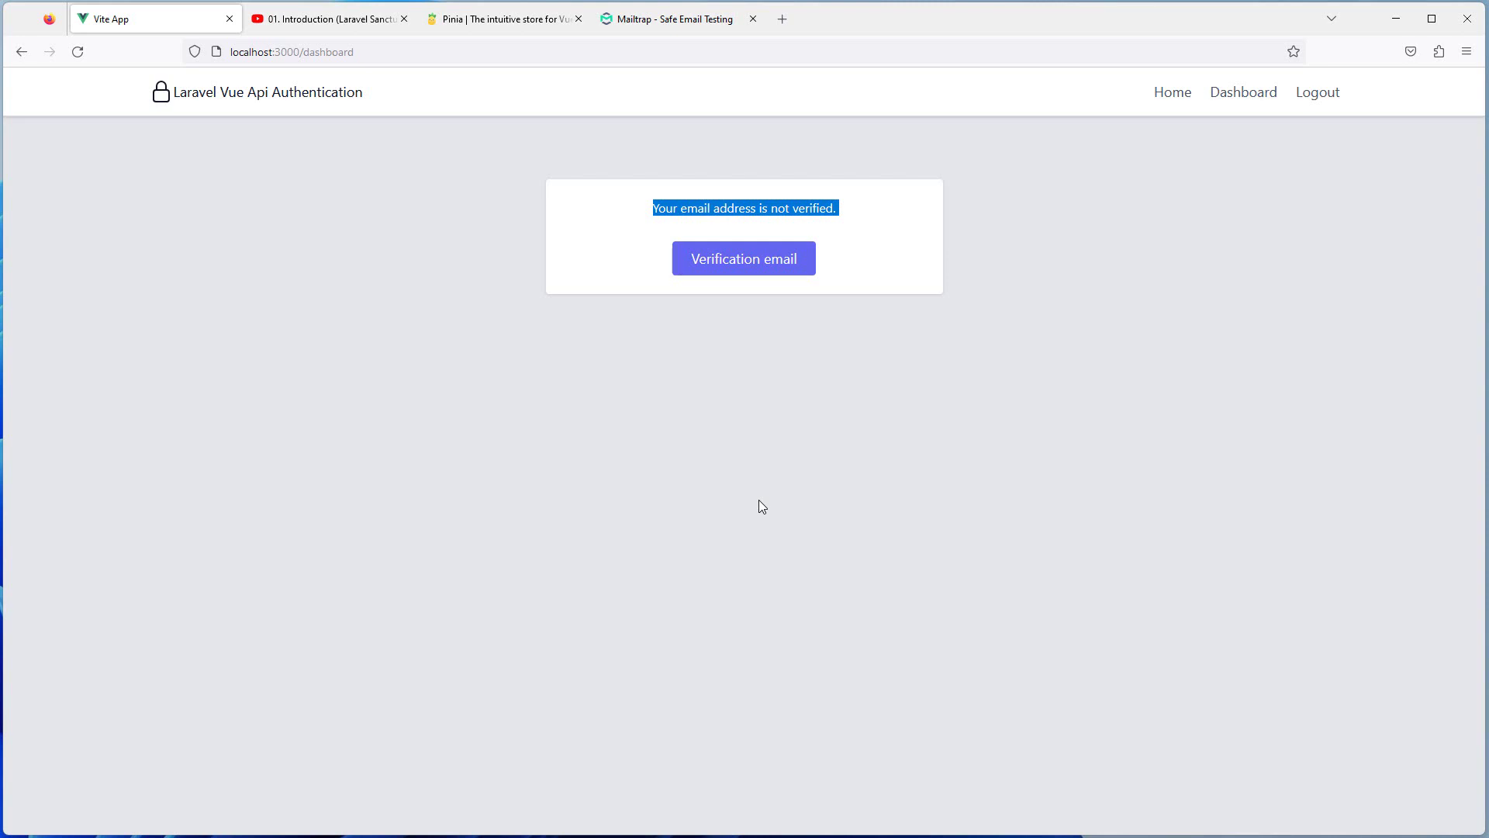
left_click(759, 499)
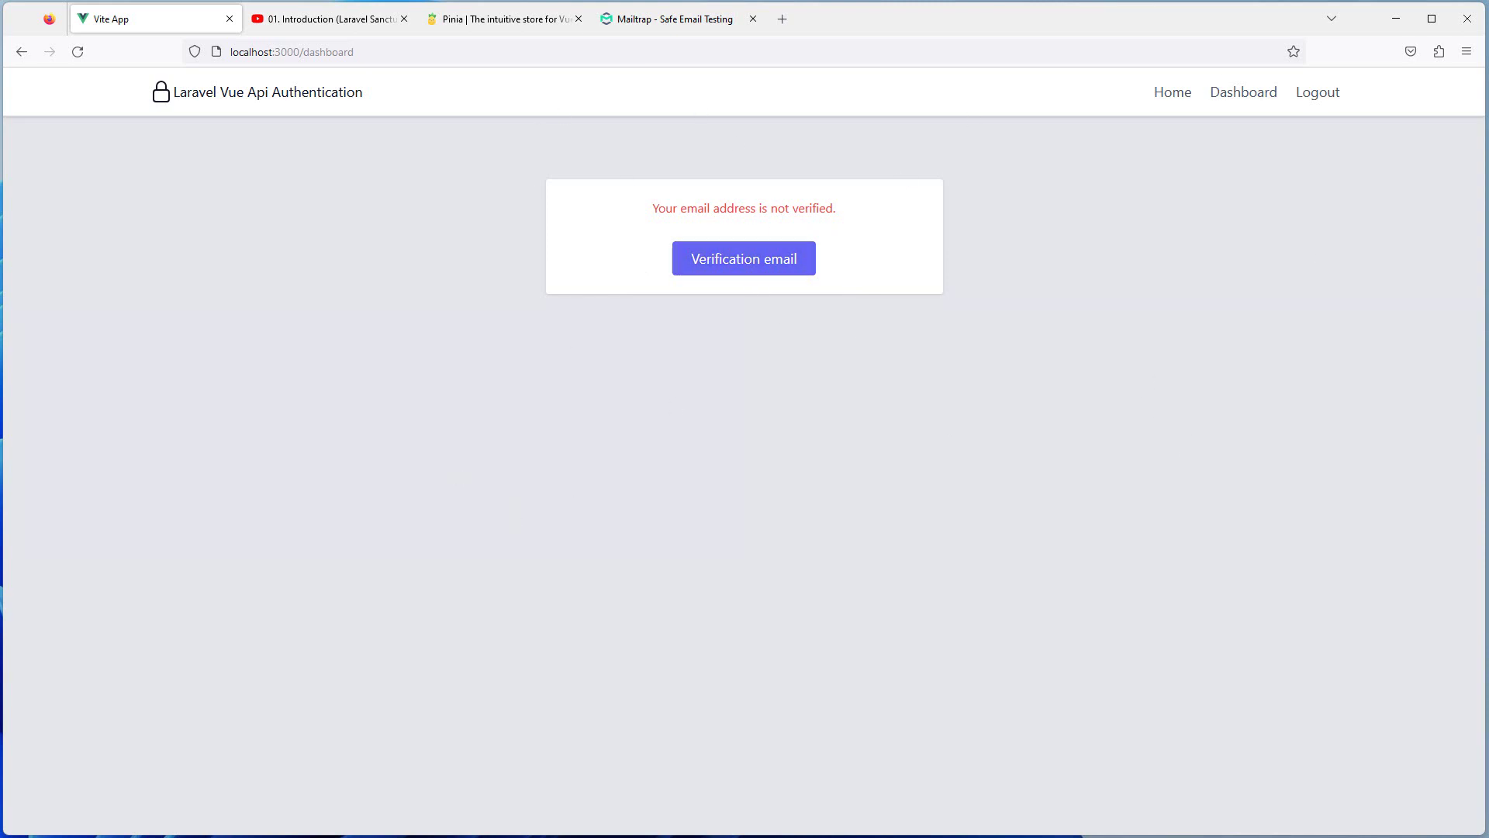
left_click(673, 20)
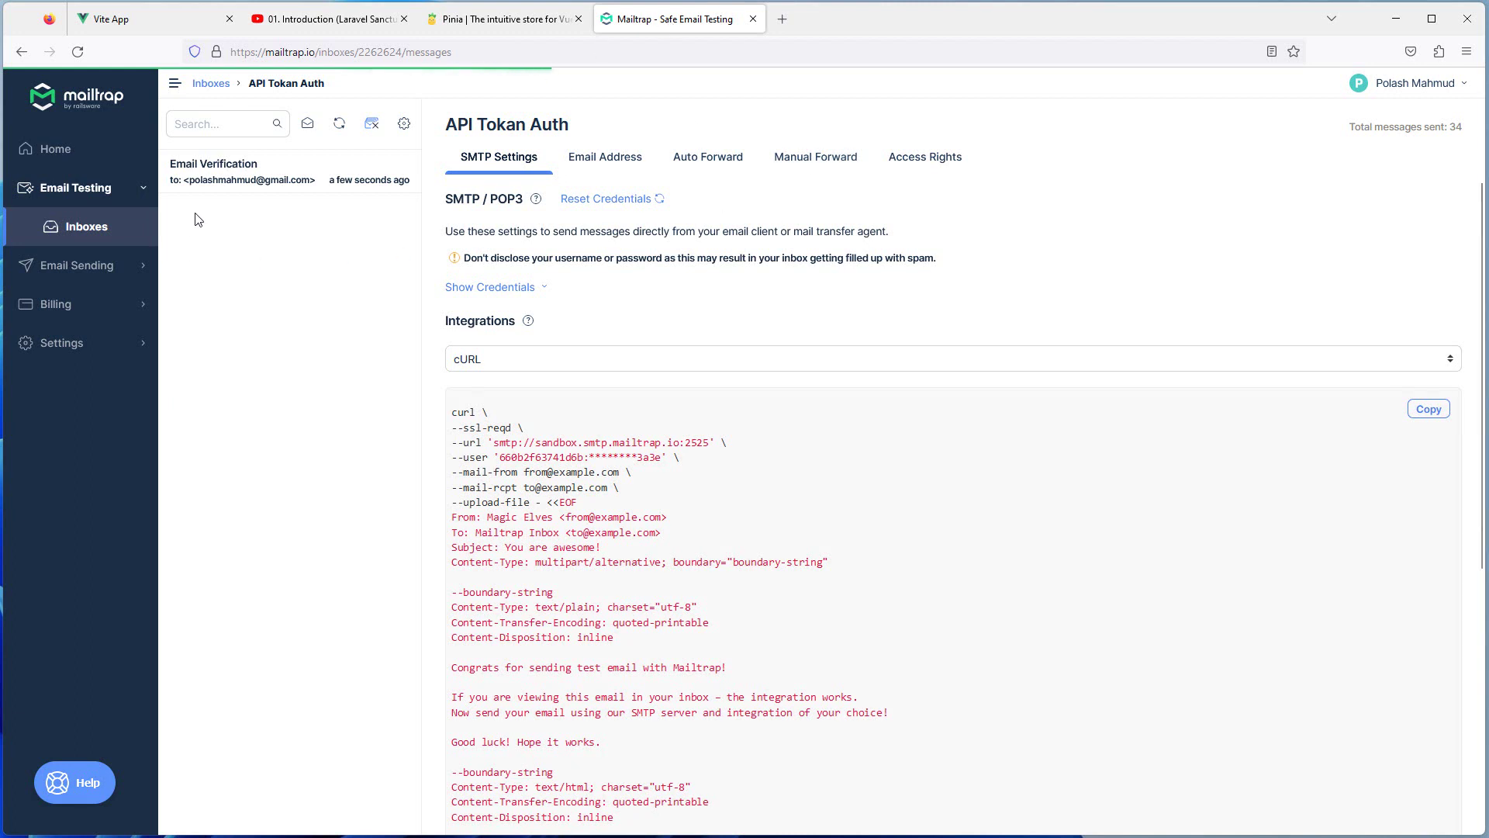
View the Email Verification message, delete all messages in API Tokan Auth, and close the Pinia and YouTube tabs
left_click(248, 172)
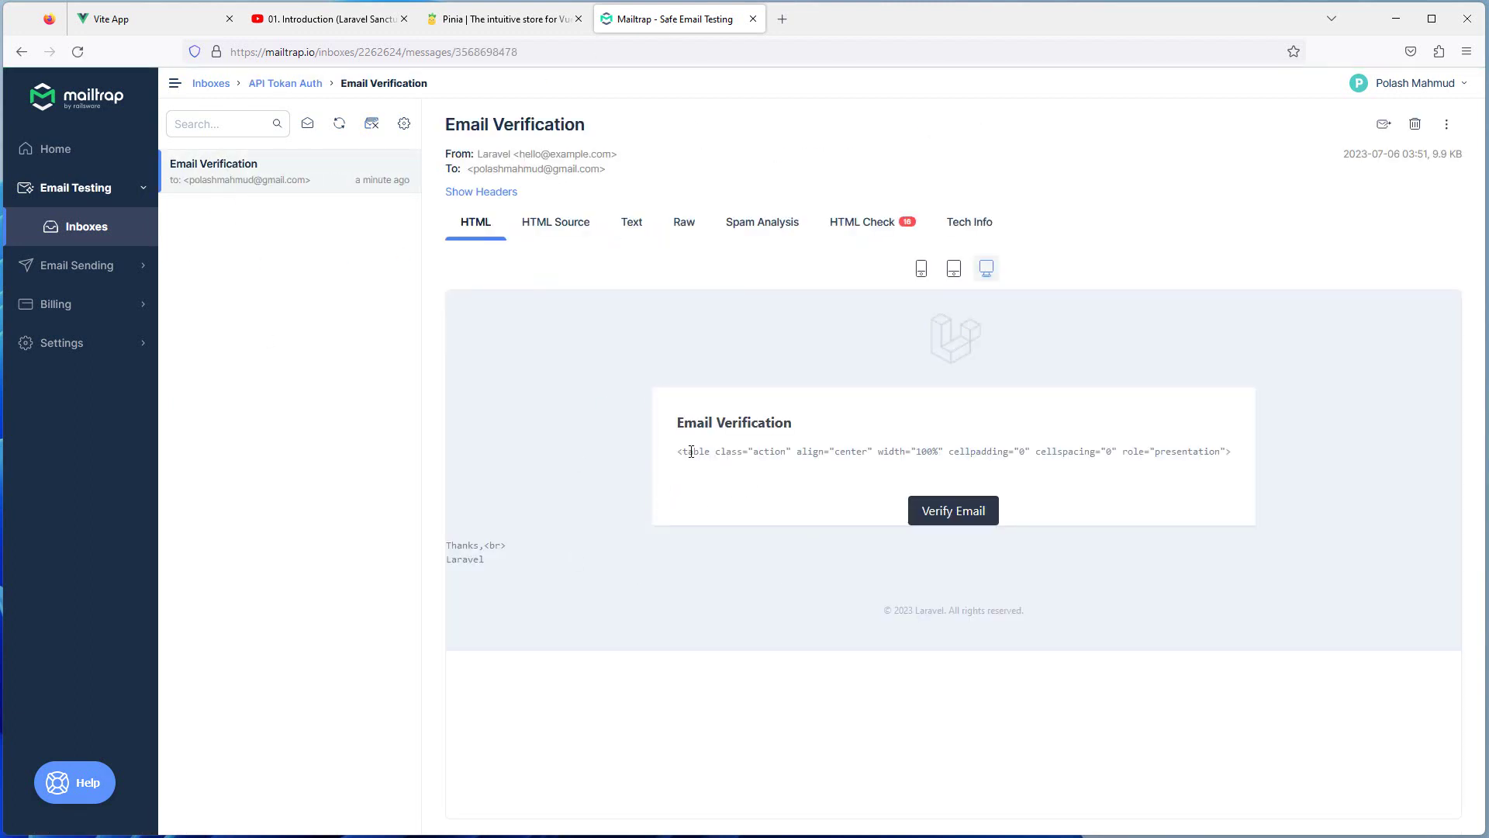
left_click_drag(1200, 455, 688, 455)
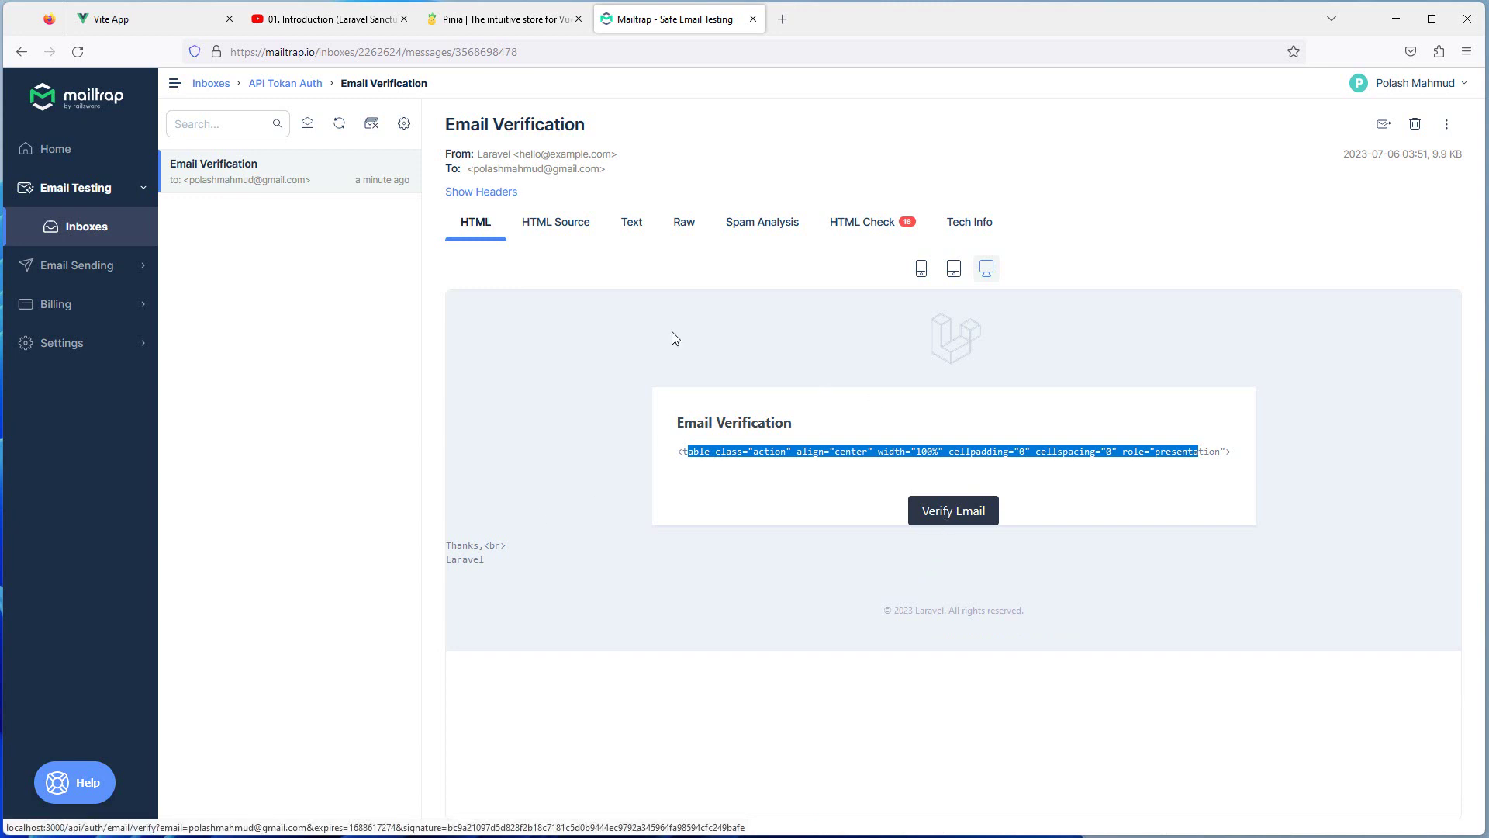
left_click(372, 123)
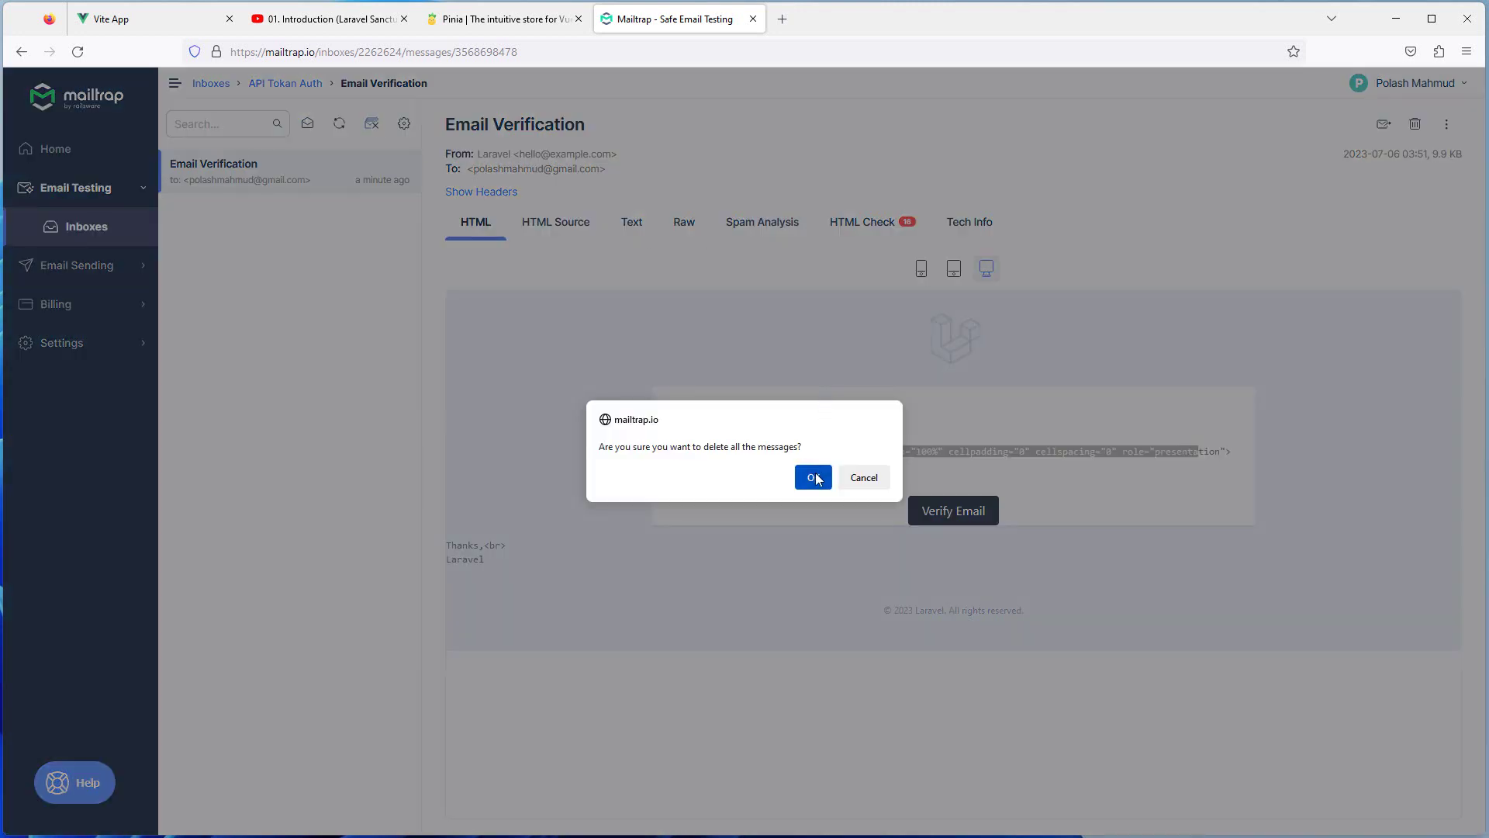
left_click(817, 482)
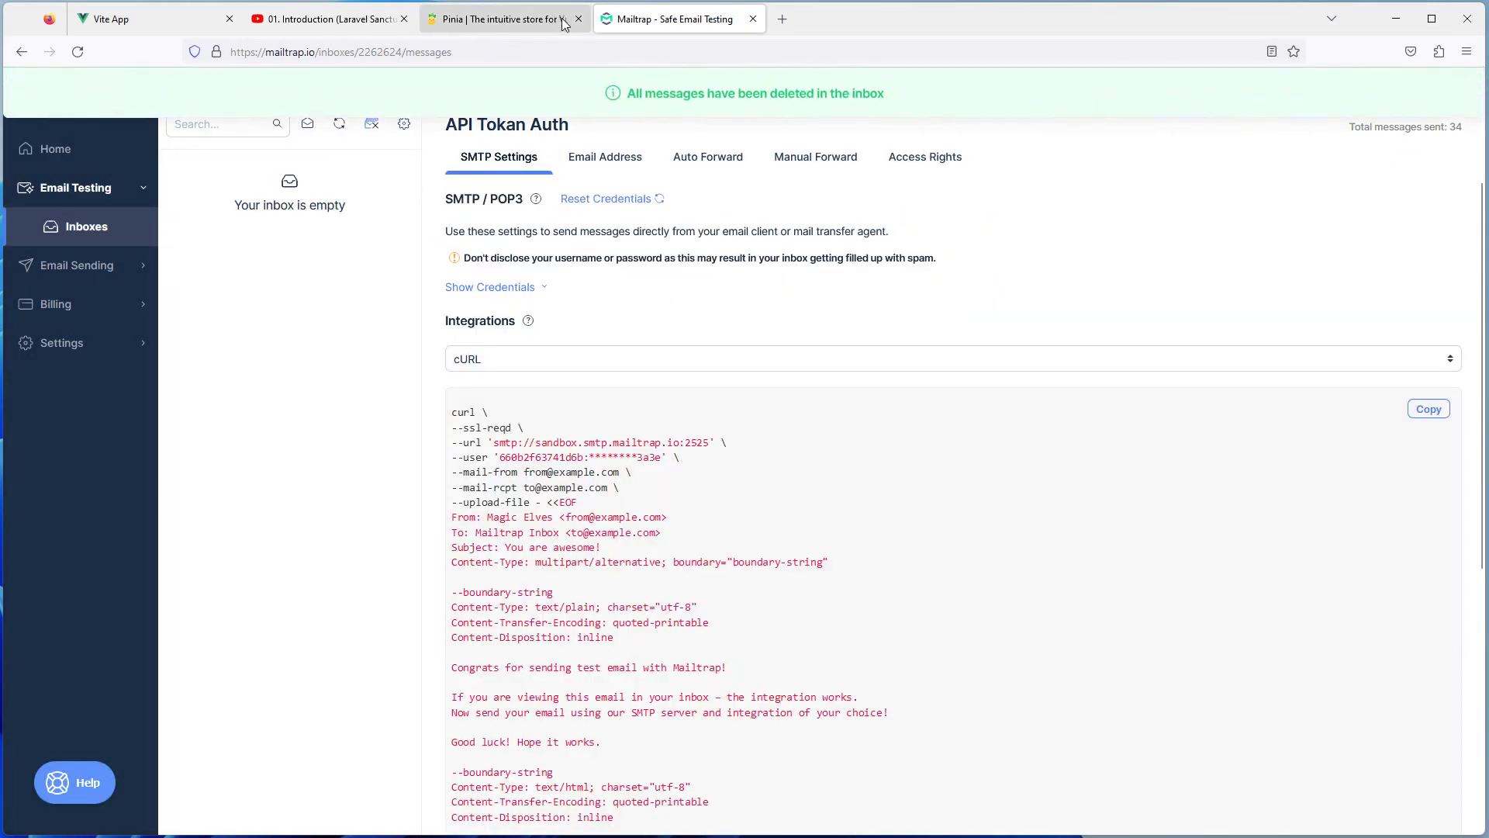
left_click(578, 18)
left_click(403, 18)
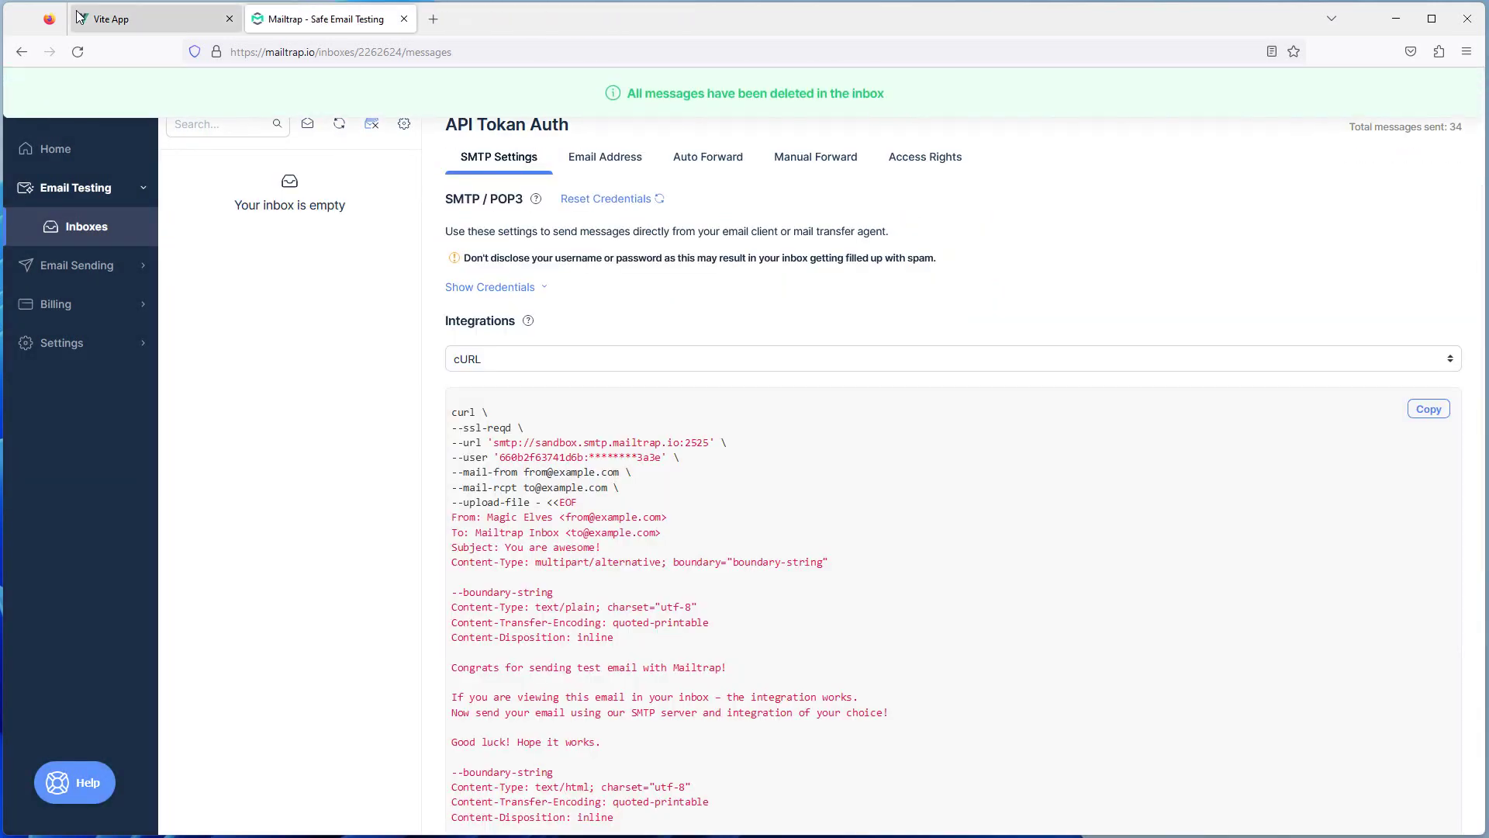
Resend the verification email from the dashboard and check the Mailtrap inbox for it
left_click(147, 19)
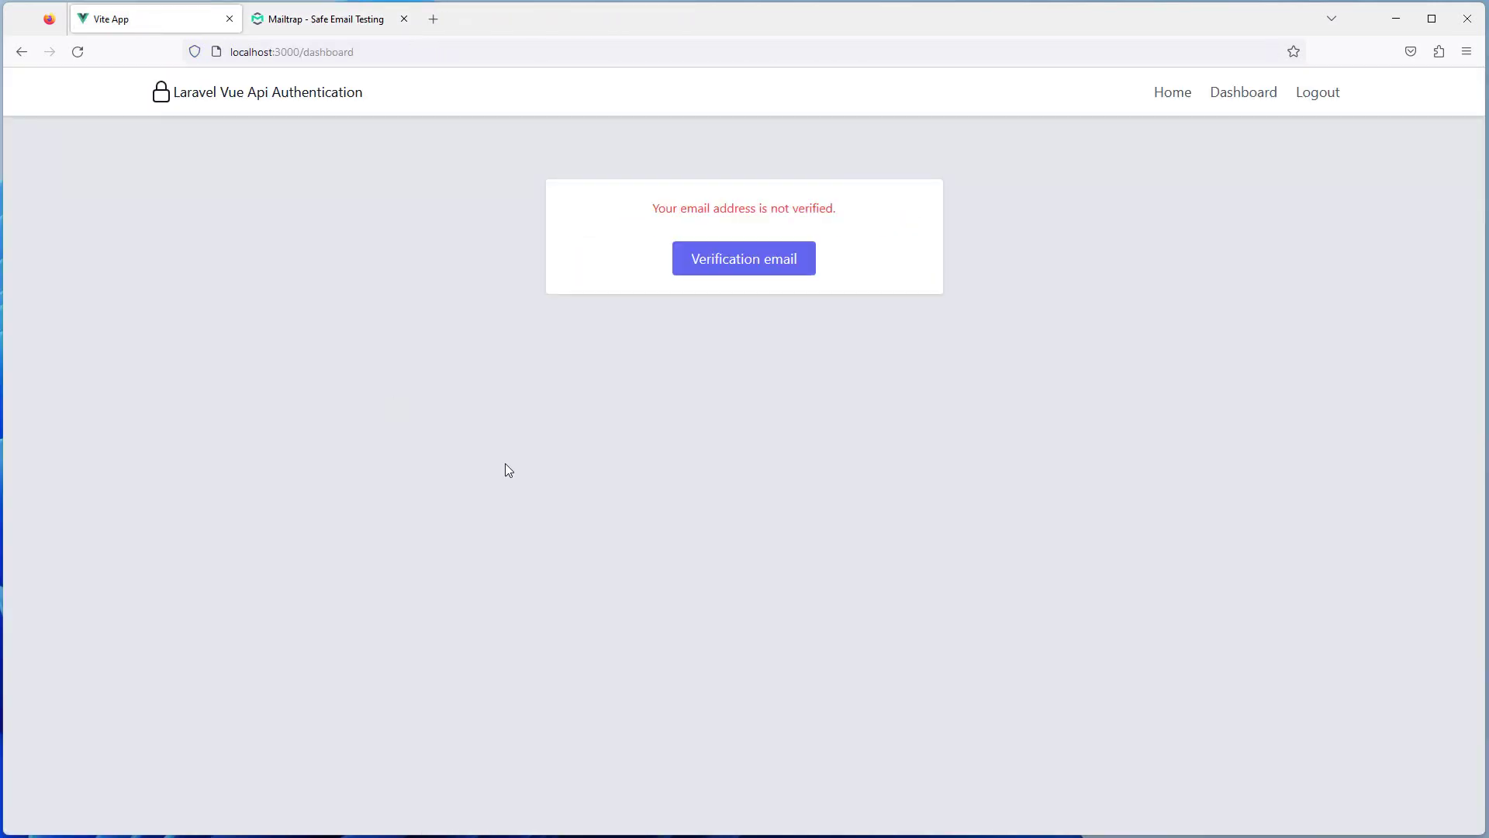
left_click(744, 263)
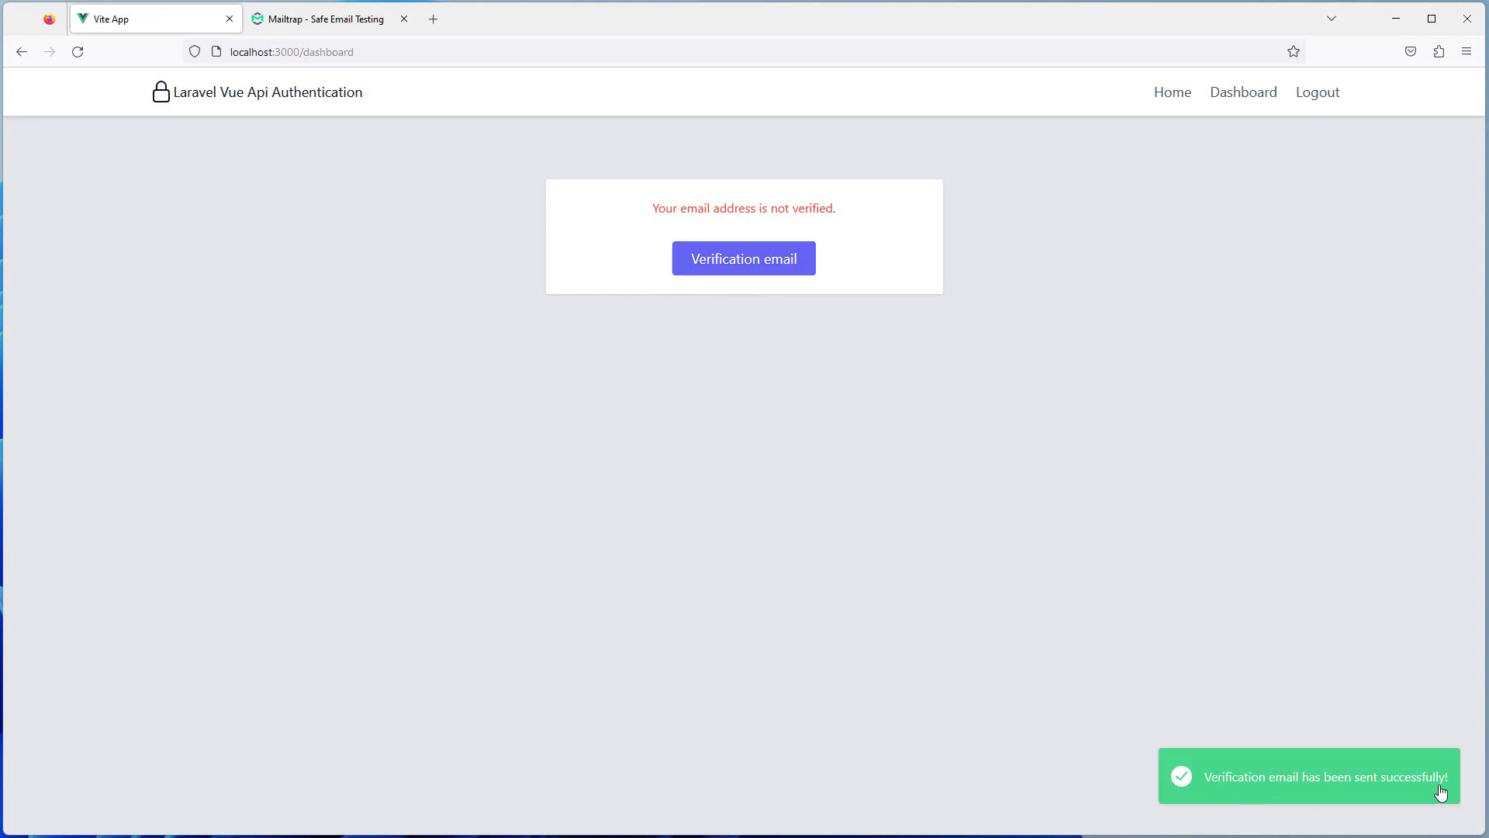
left_click(301, 22)
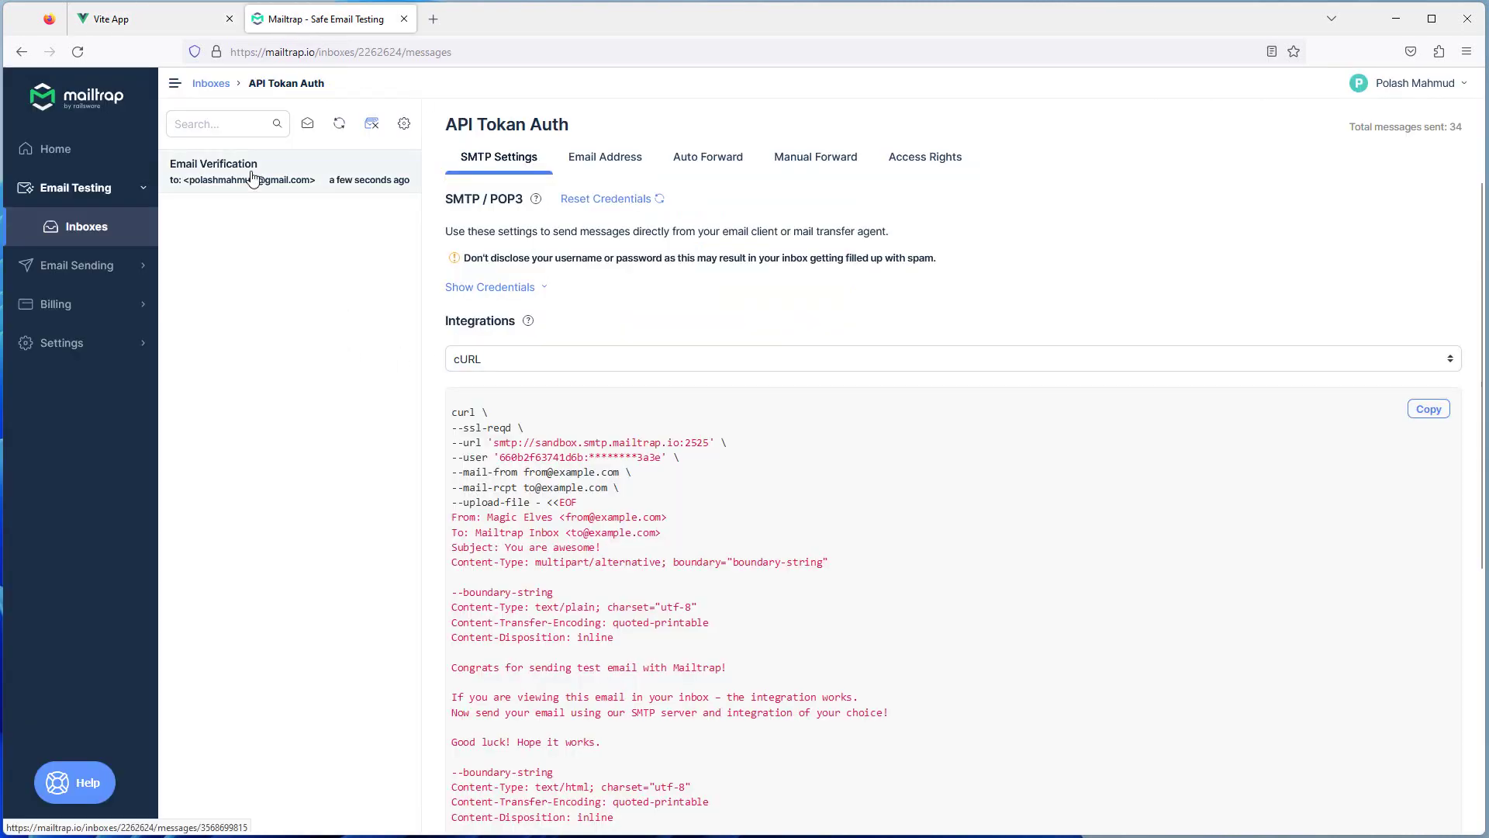
Open the new Email Verification message and follow its Verify Email link to the app's Dashboard
left_click(295, 178)
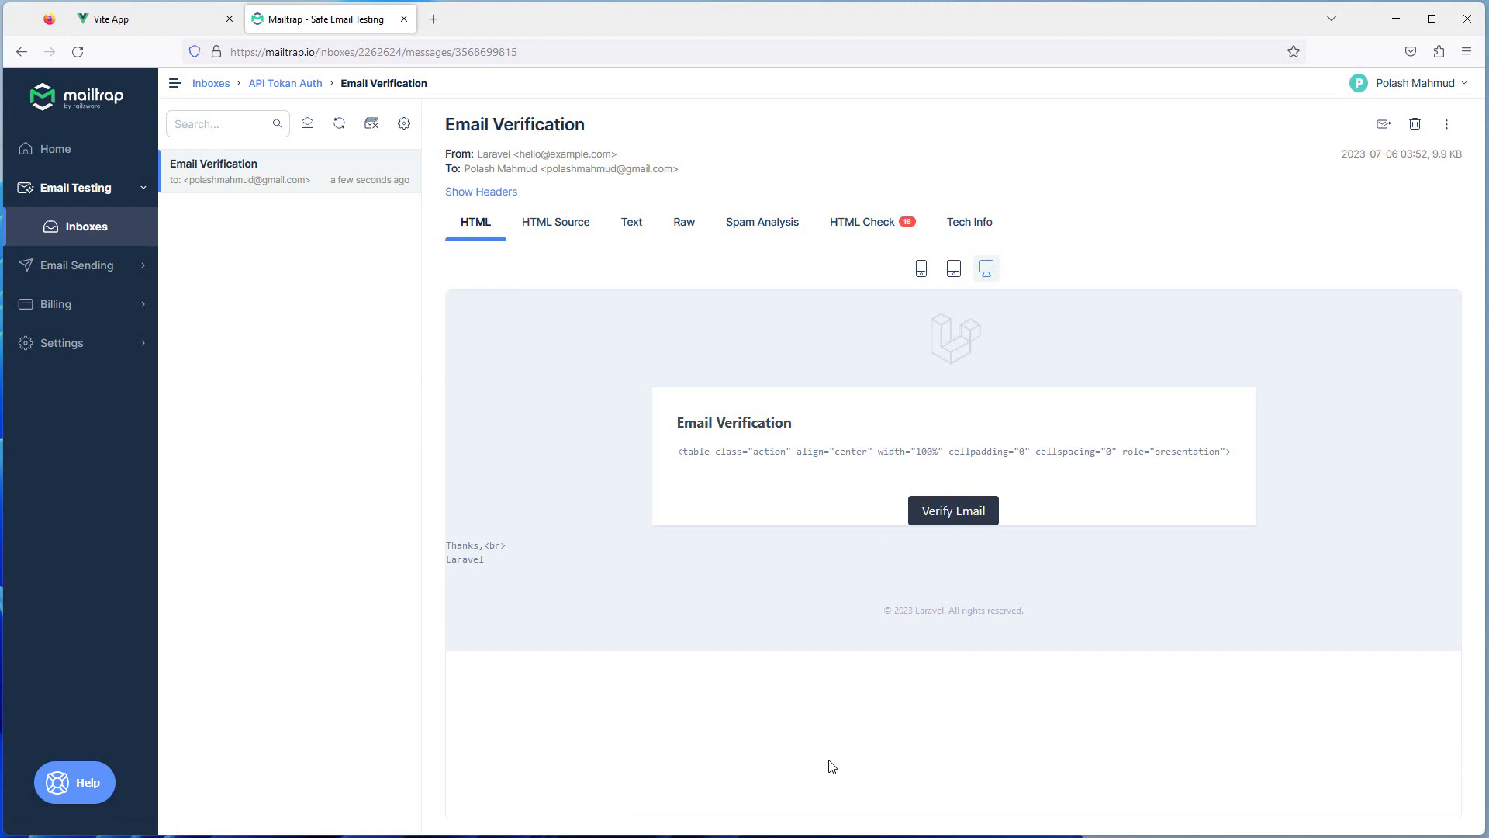
left_click(962, 512)
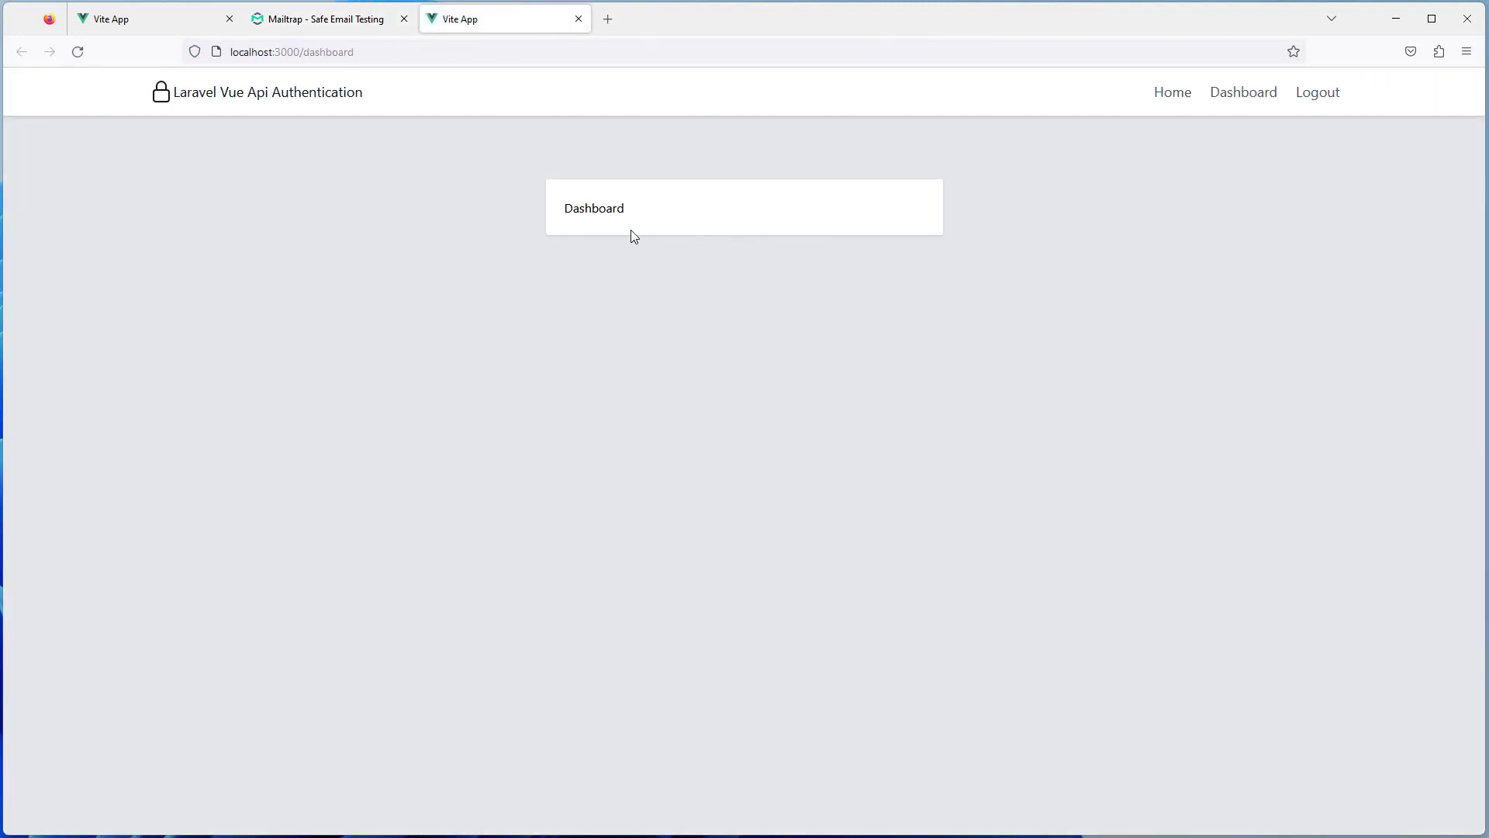
Close the old unverified app tab, reload localhost:3000/dashboard, and log out to the Login page
left_click_drag(684, 220, 558, 223)
left_click(229, 20)
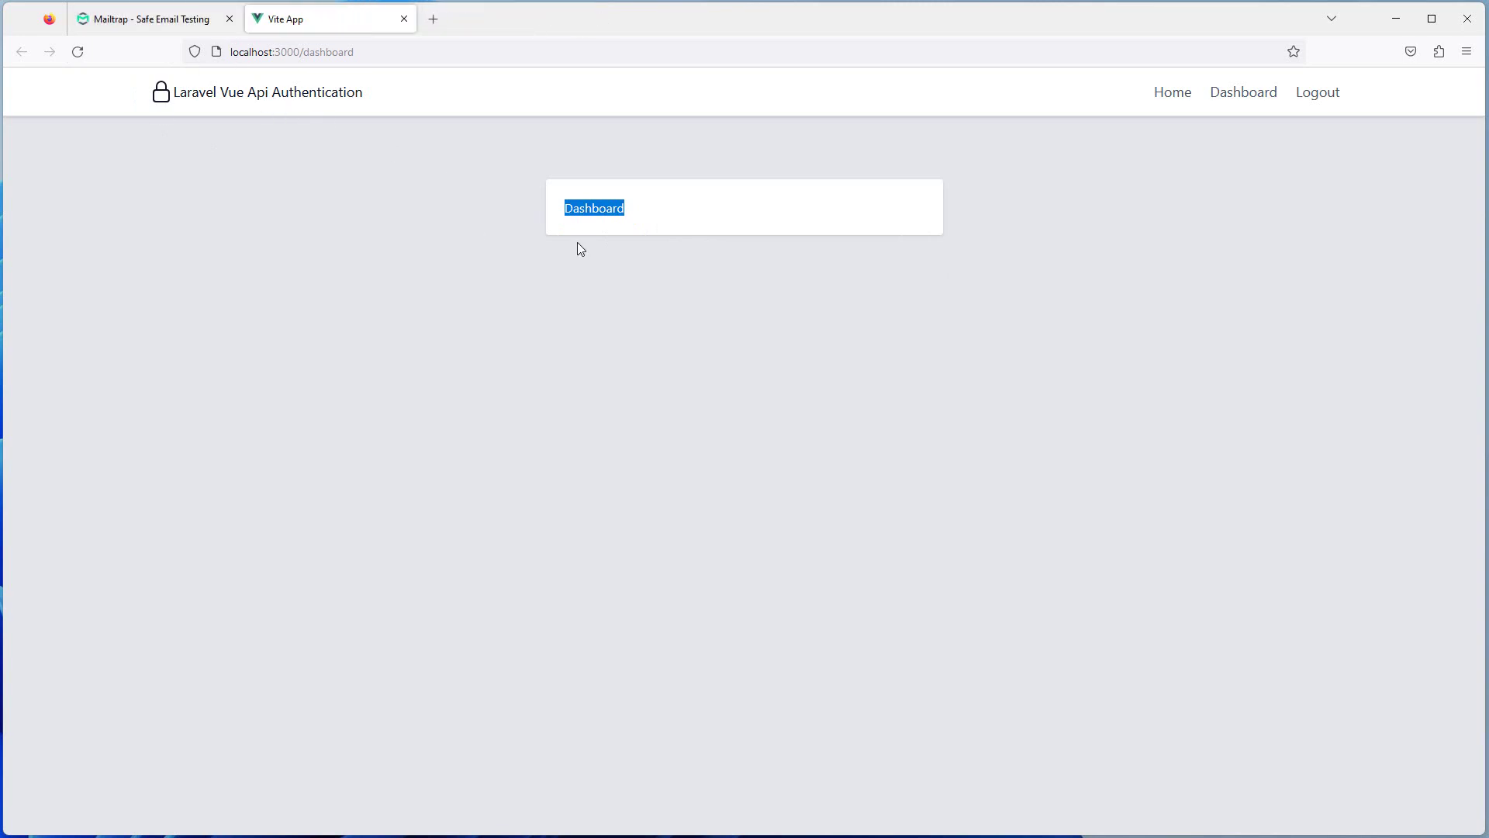
left_click_drag(562, 219, 700, 215)
double_click(329, 51)
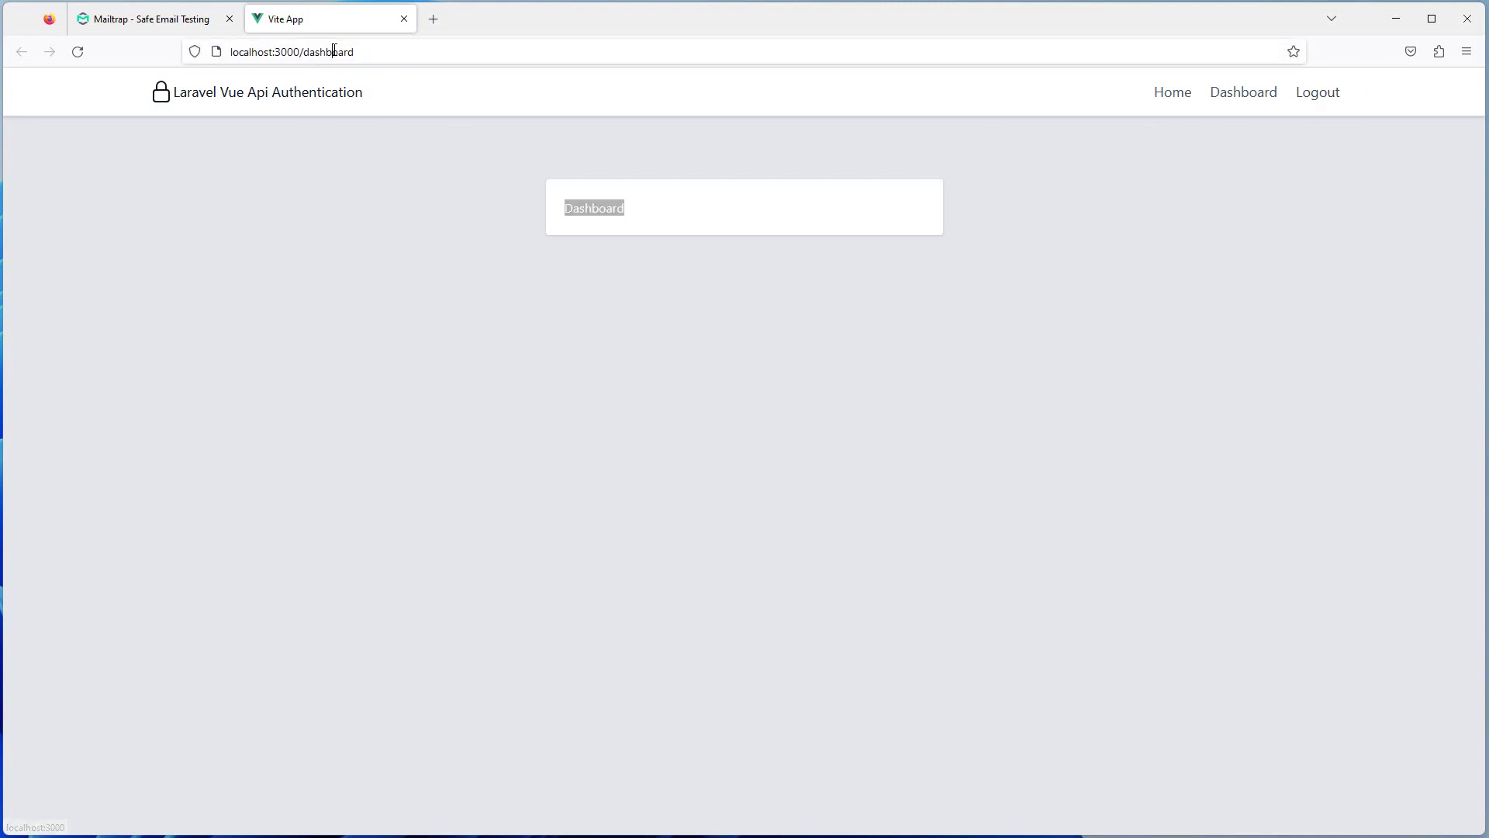
key("Return")
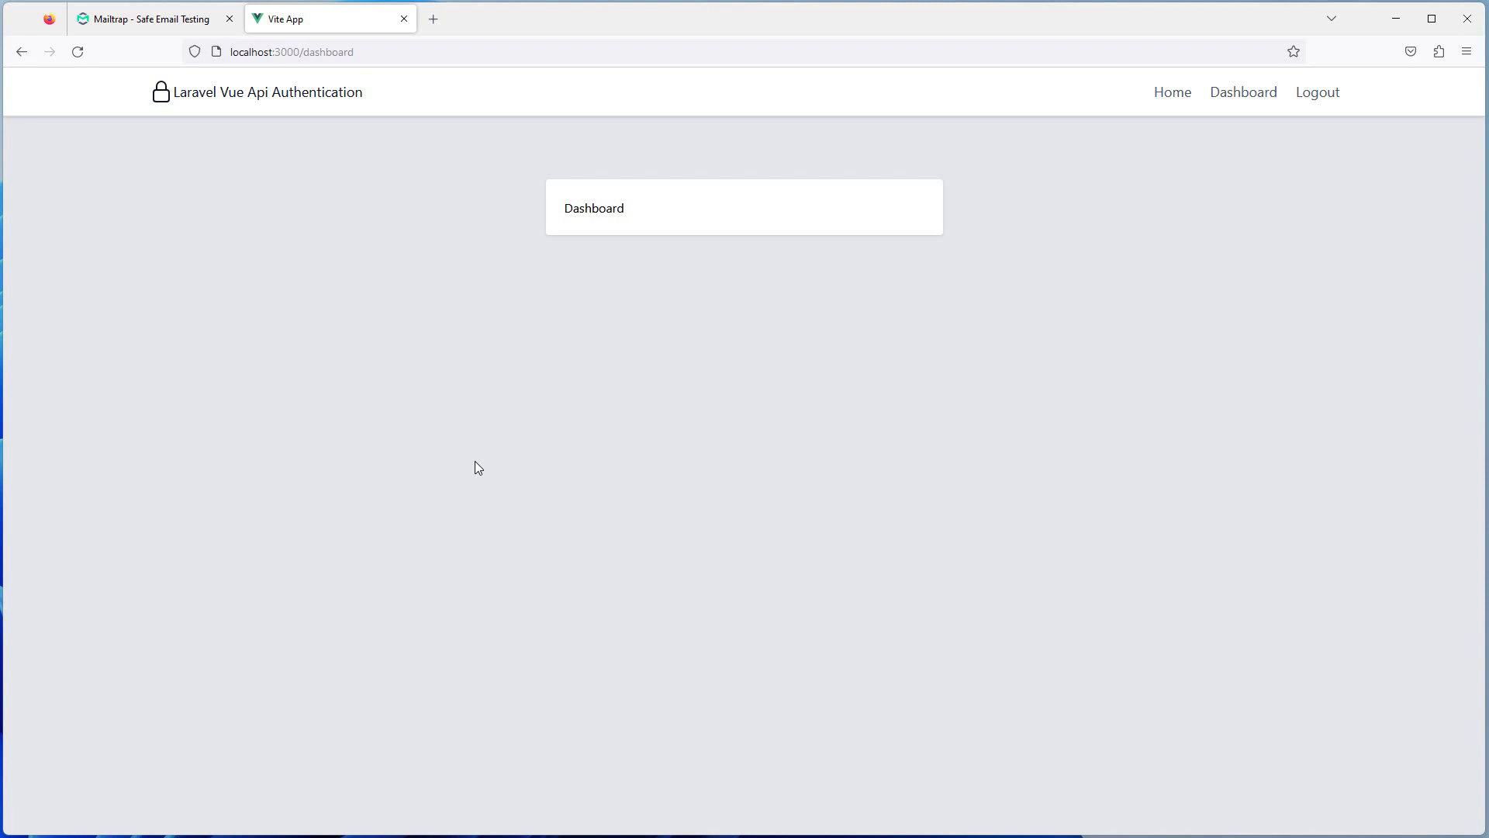
left_click(1314, 95)
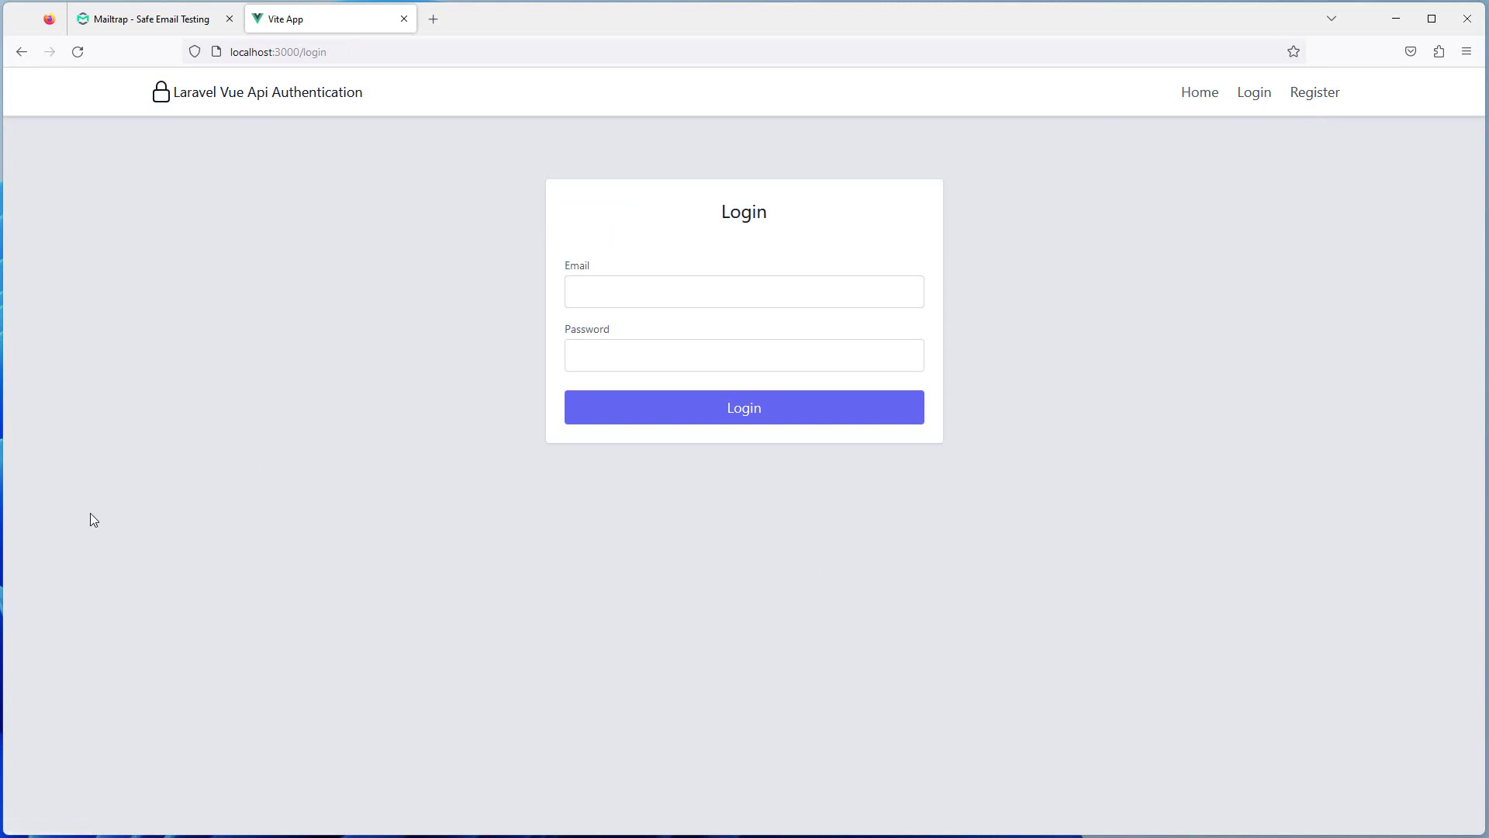
Open the developer tools on the login page, showing Local Storage for localhost:3000
right_click(100, 425)
left_click(137, 619)
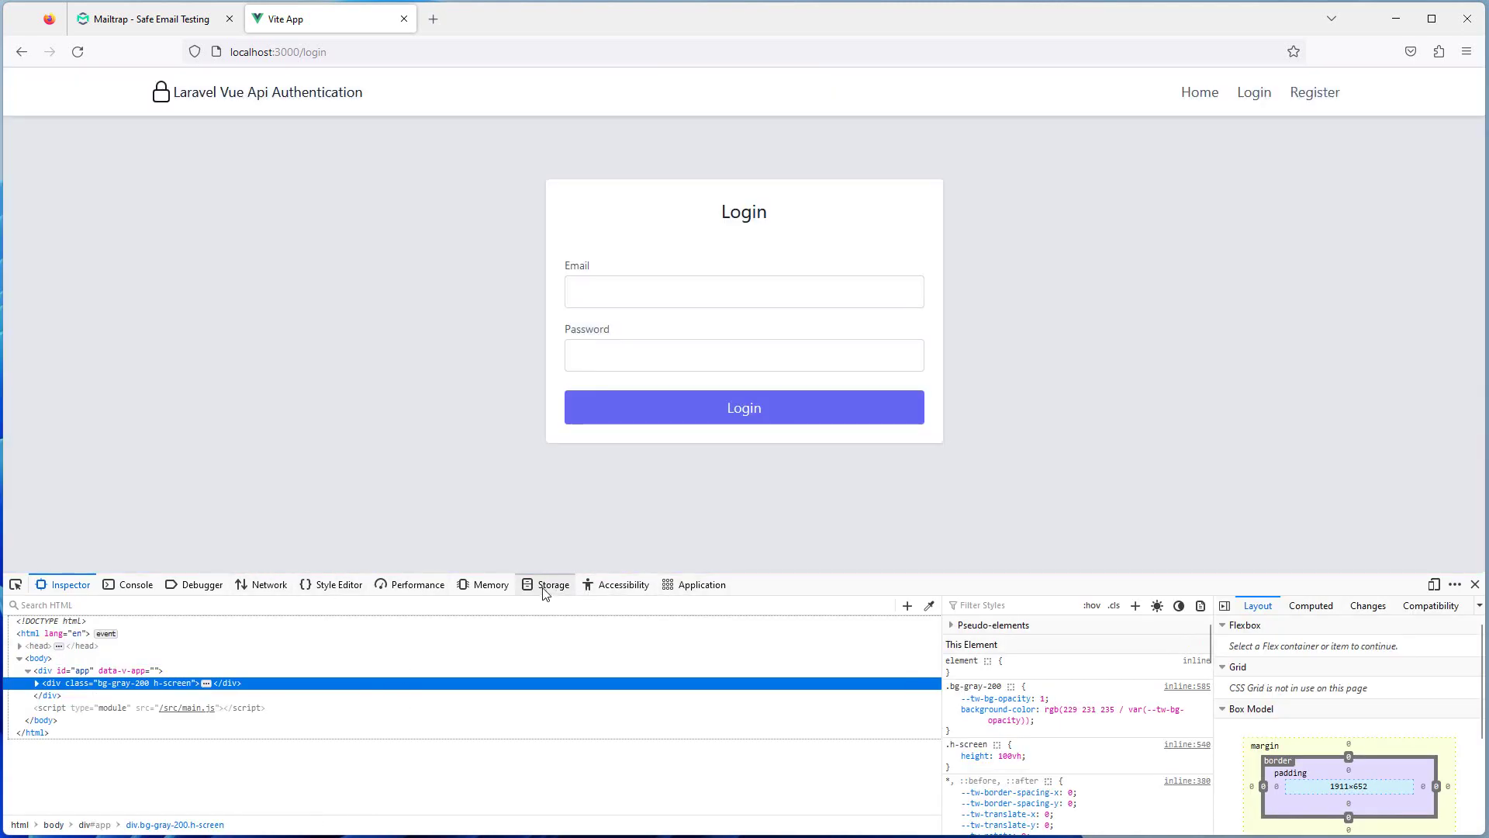
left_click(546, 586)
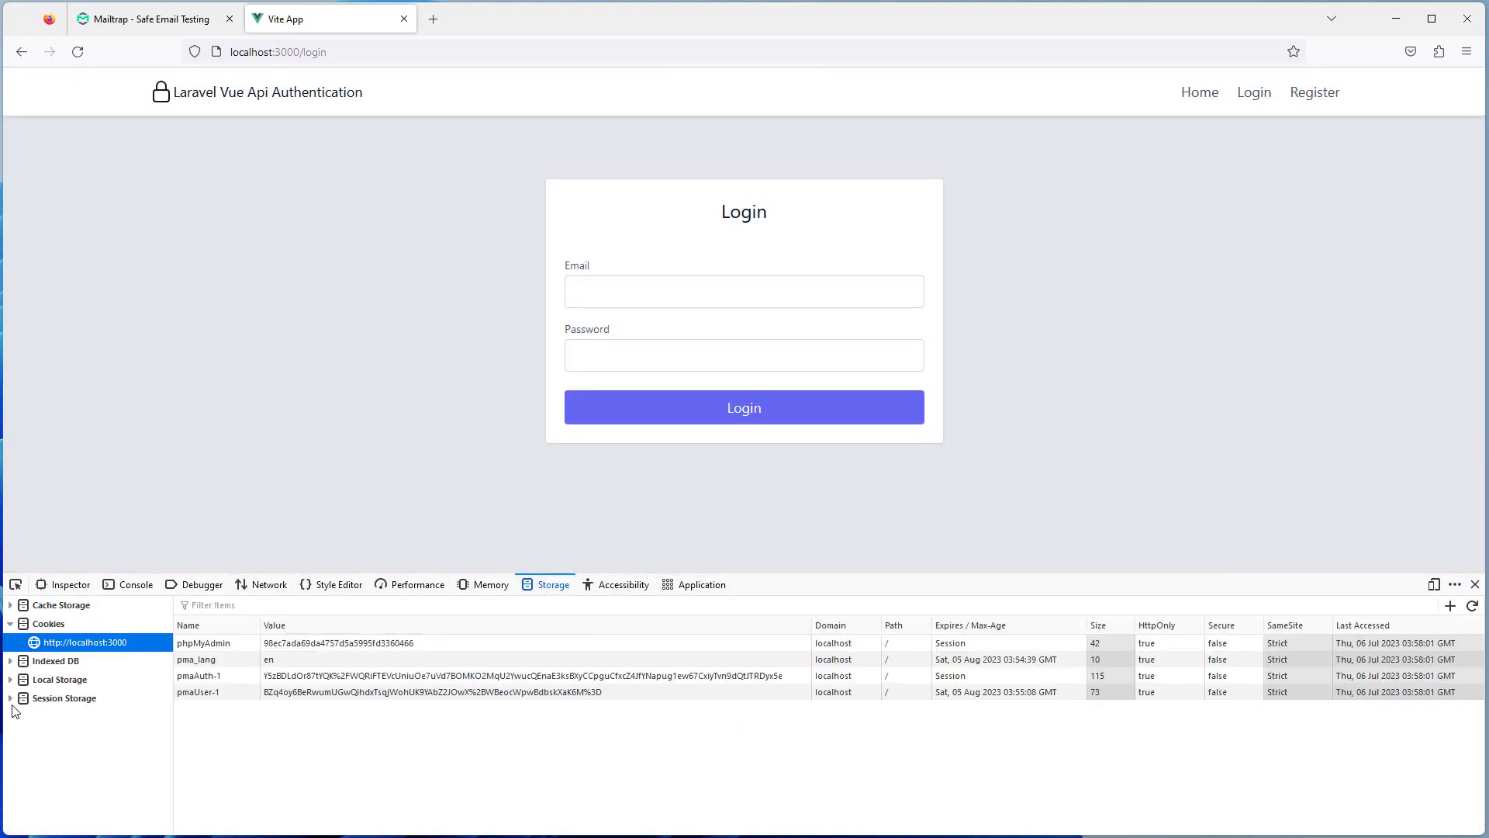
left_click(11, 680)
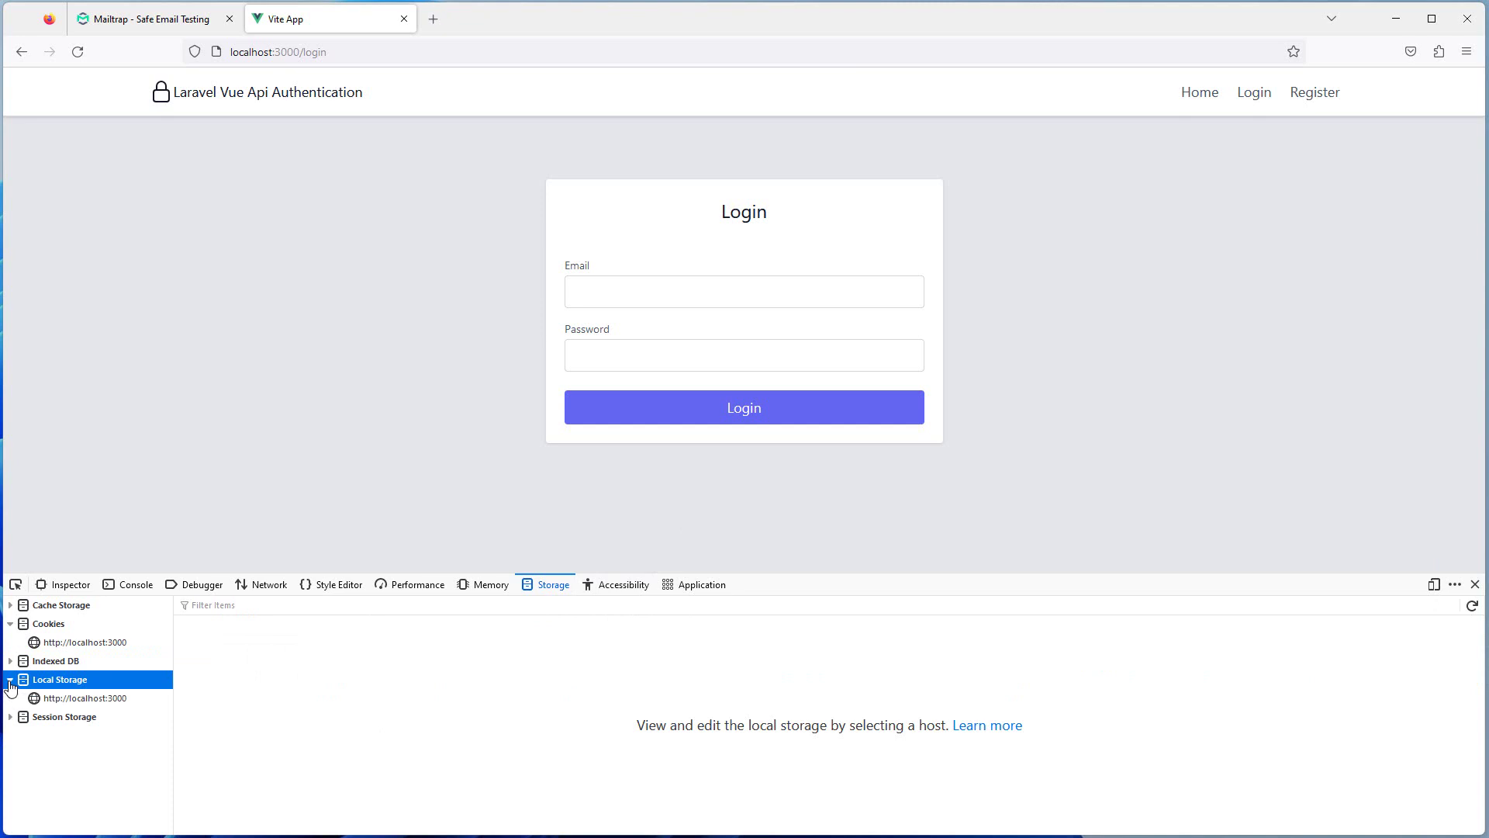
left_click(78, 698)
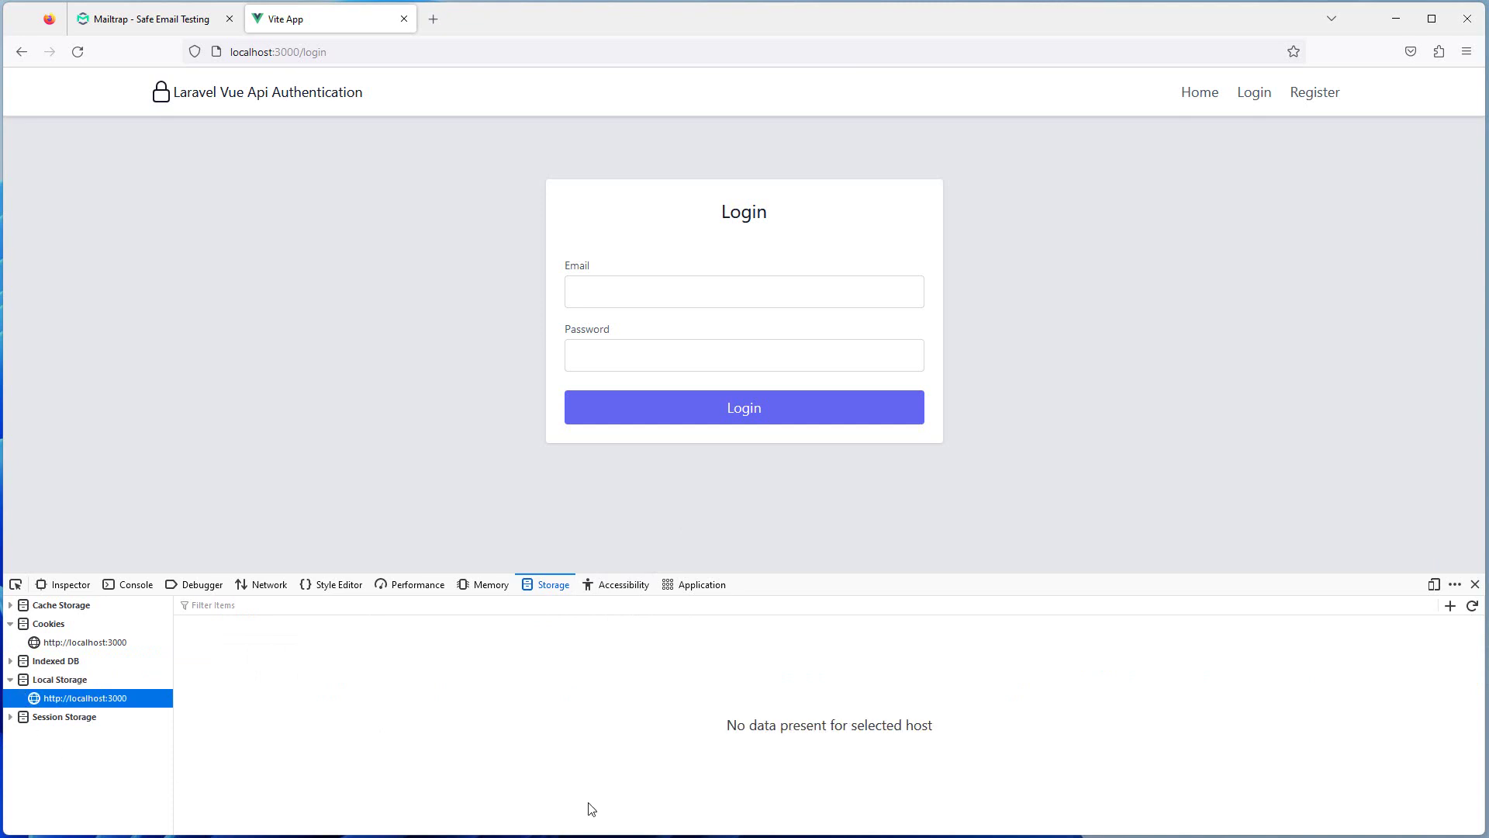
Log in with the registered account's e-mail address and password
left_click(714, 303)
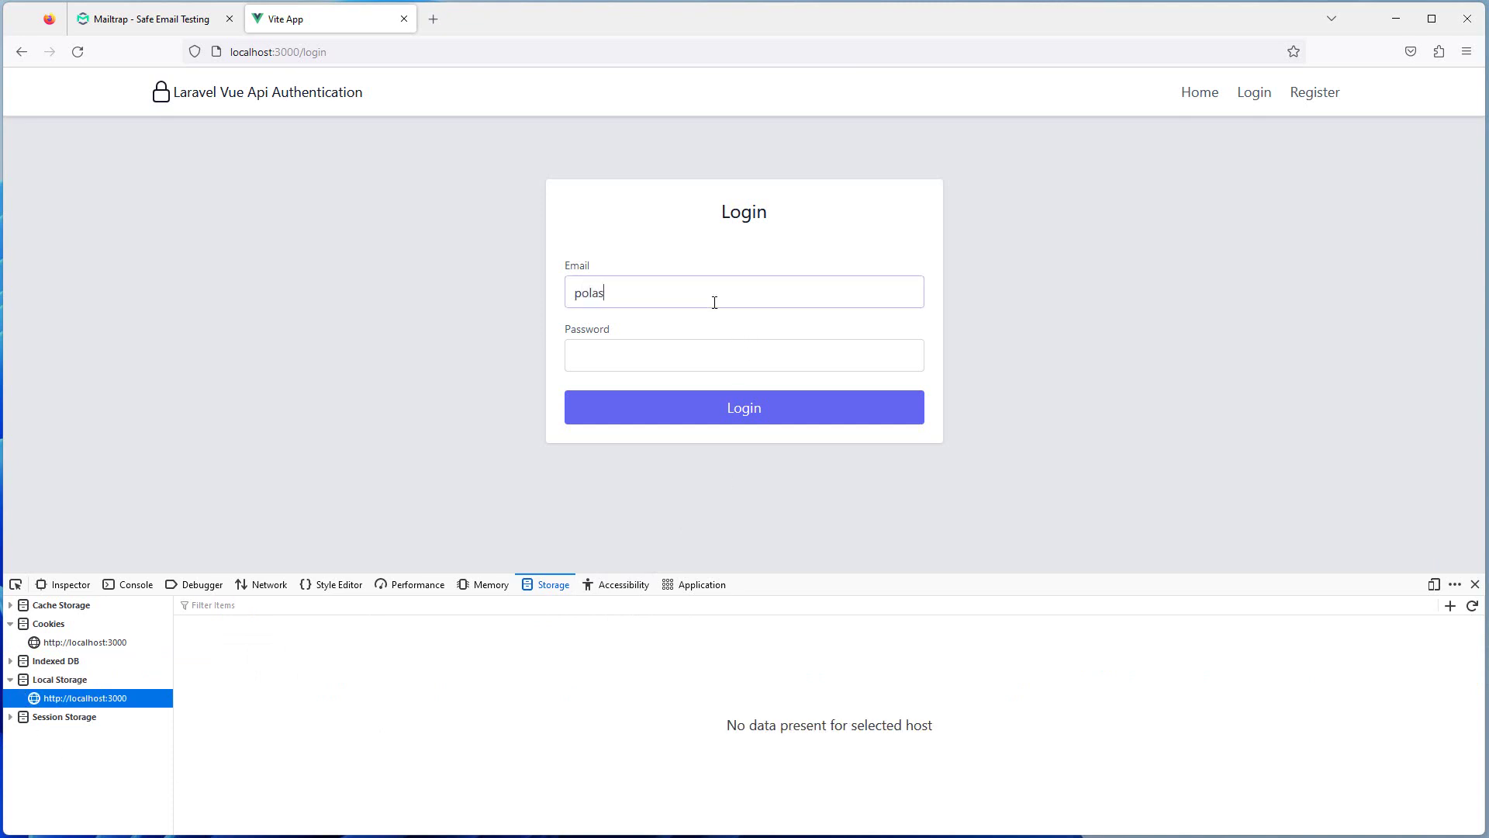
key("Tab")
type("12")
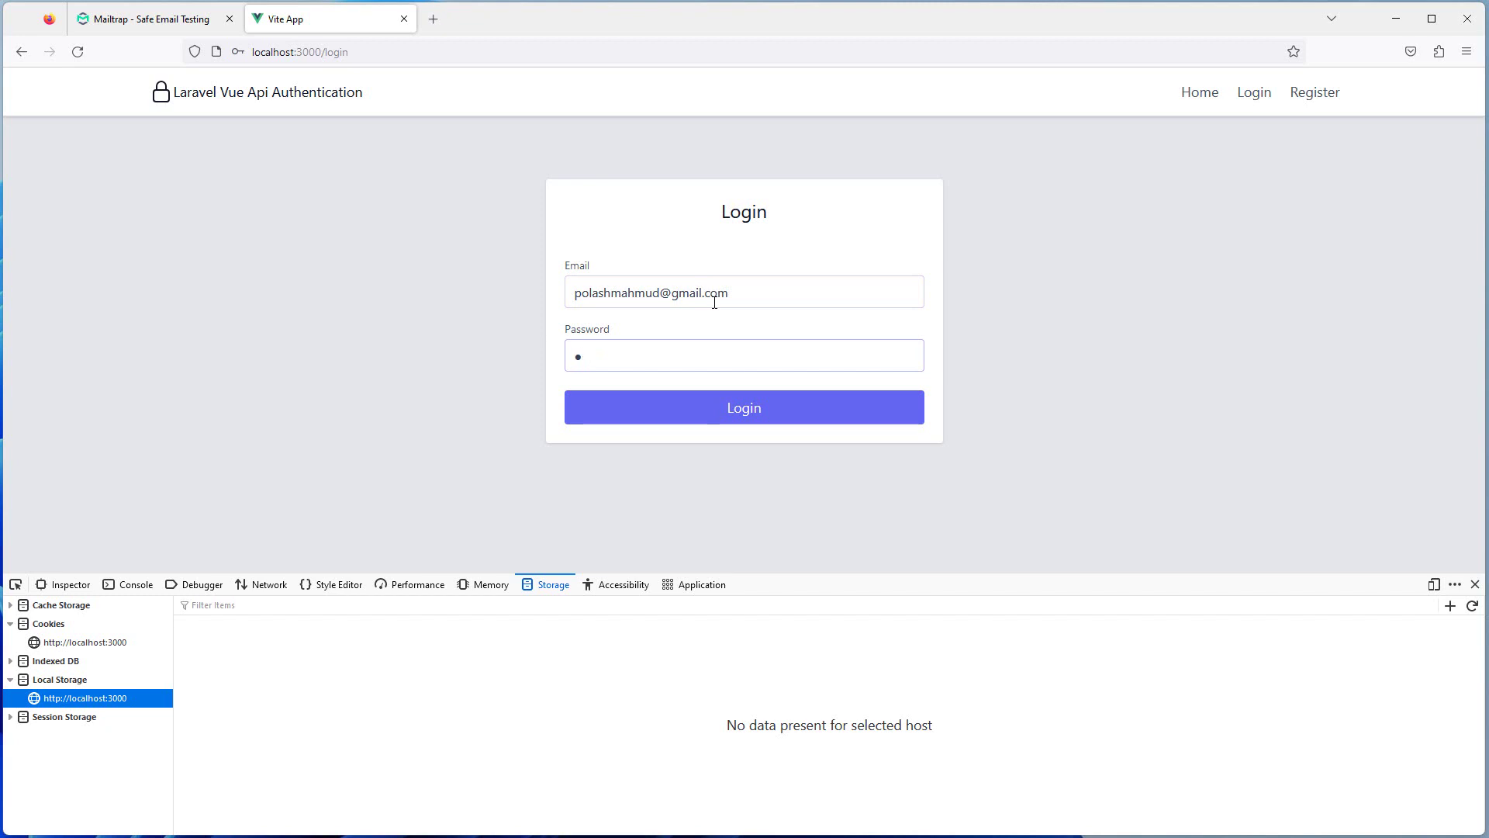
key("BackSpace")
type("12345678")
left_click(708, 404)
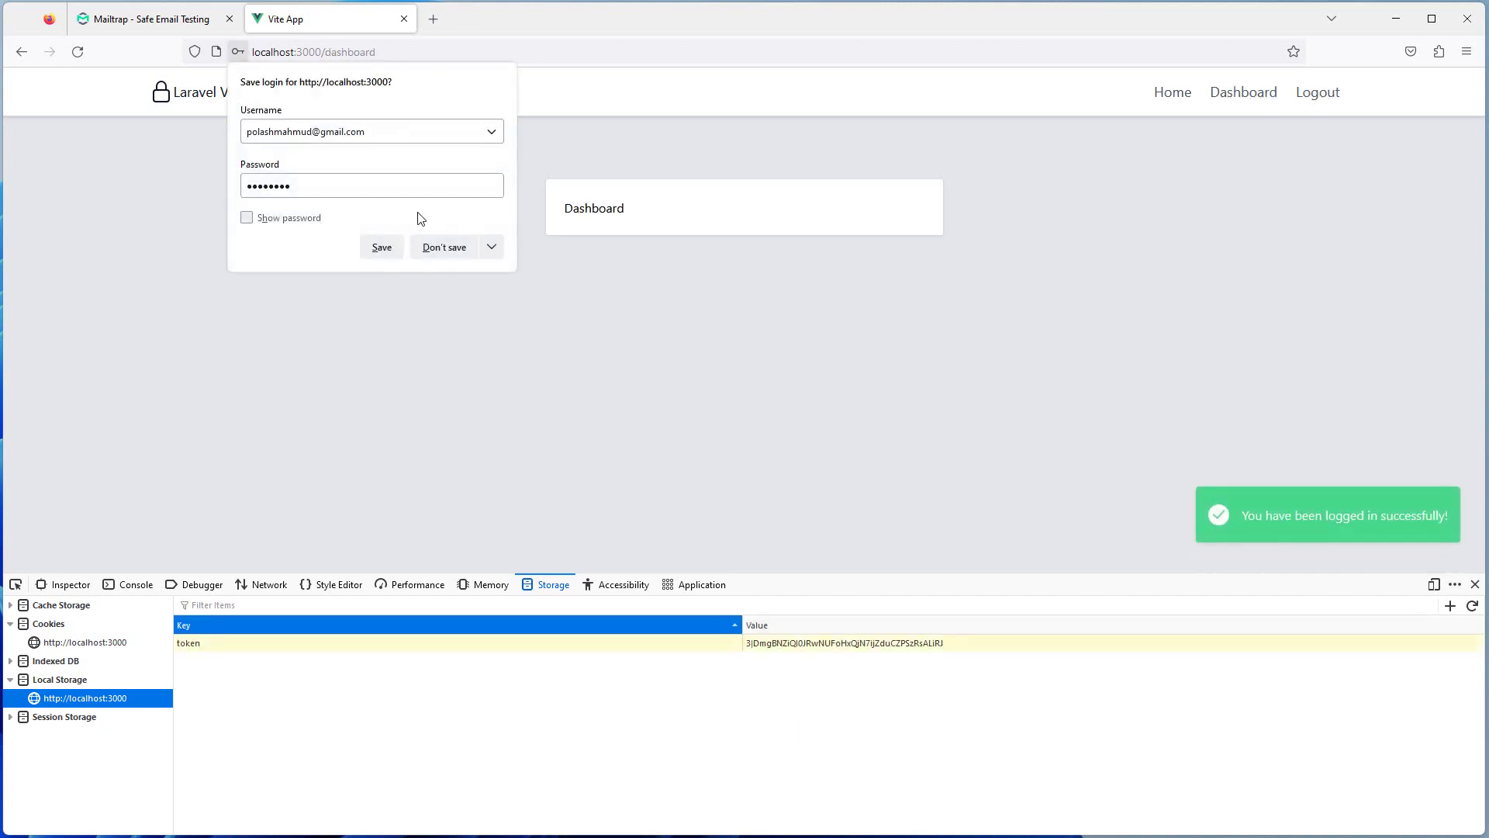
Decline saving the login, inspect the stored token, and go to the Home page showing the user's name and e-mail
left_click(442, 248)
left_click(716, 649)
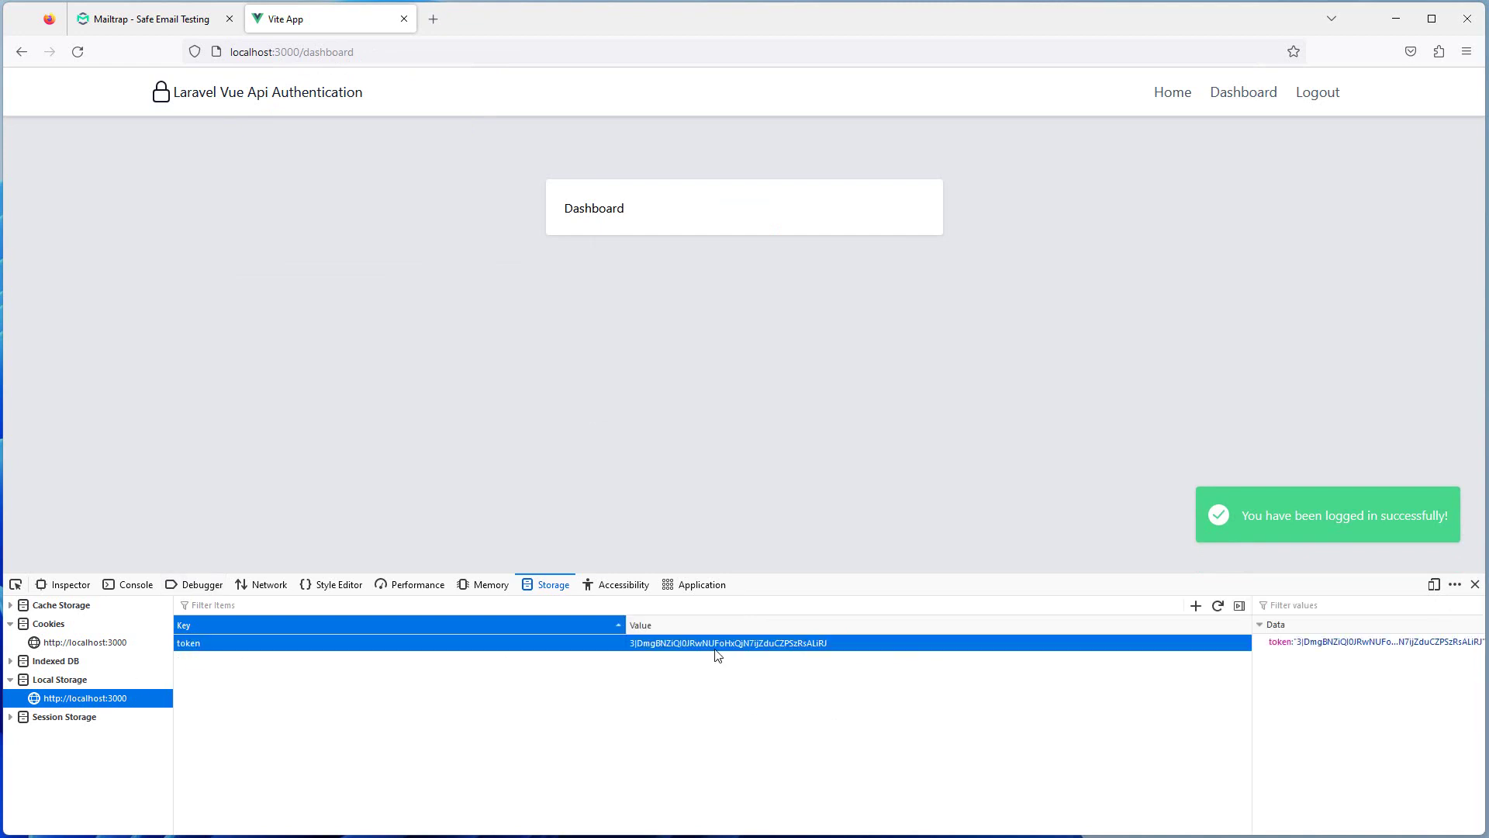
left_click(1174, 94)
left_click_drag(690, 209, 830, 255)
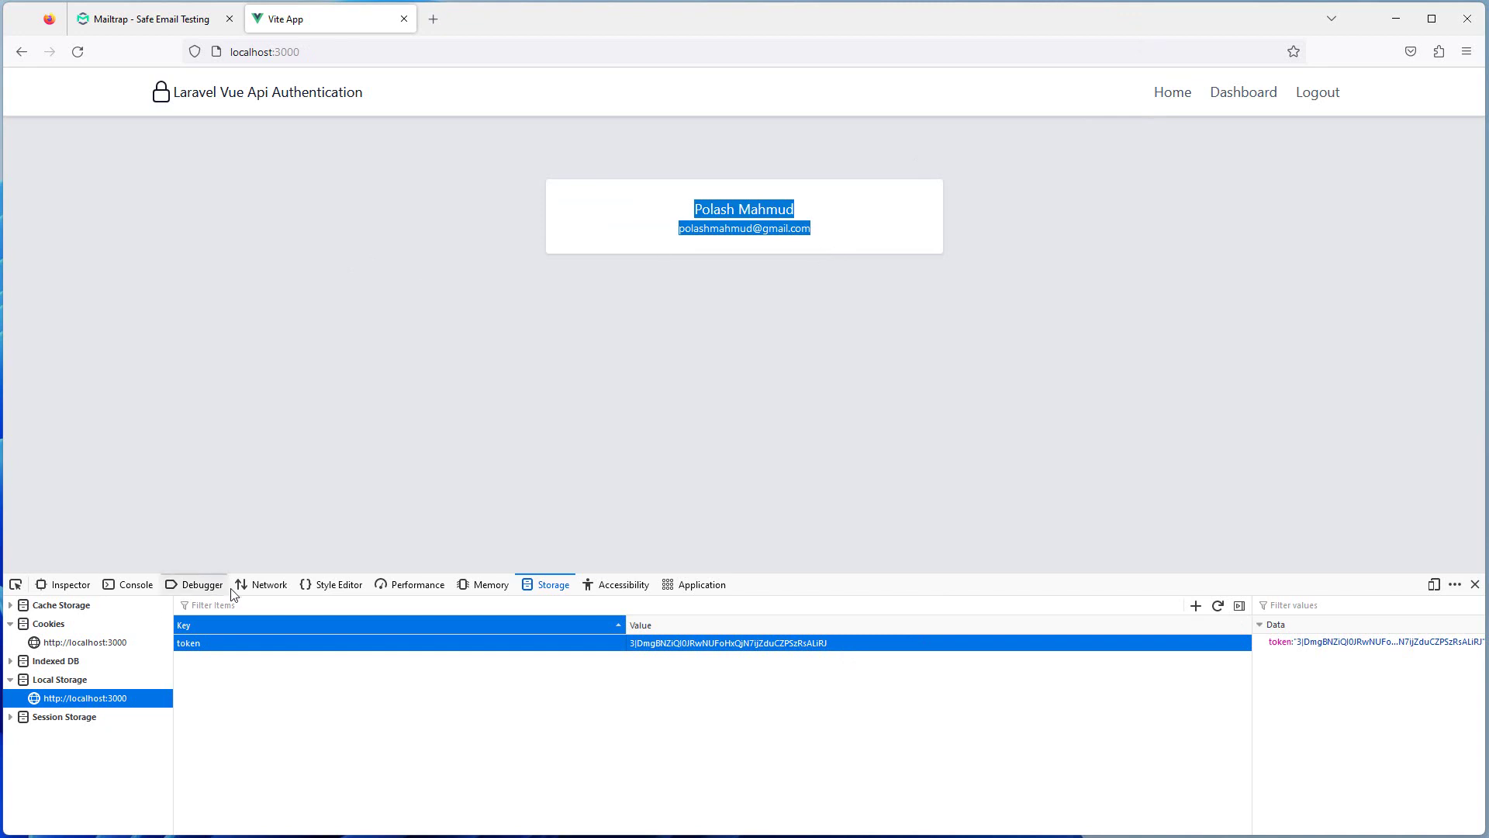
Reload the home page with a cleared Network panel to record its requests
left_click(254, 586)
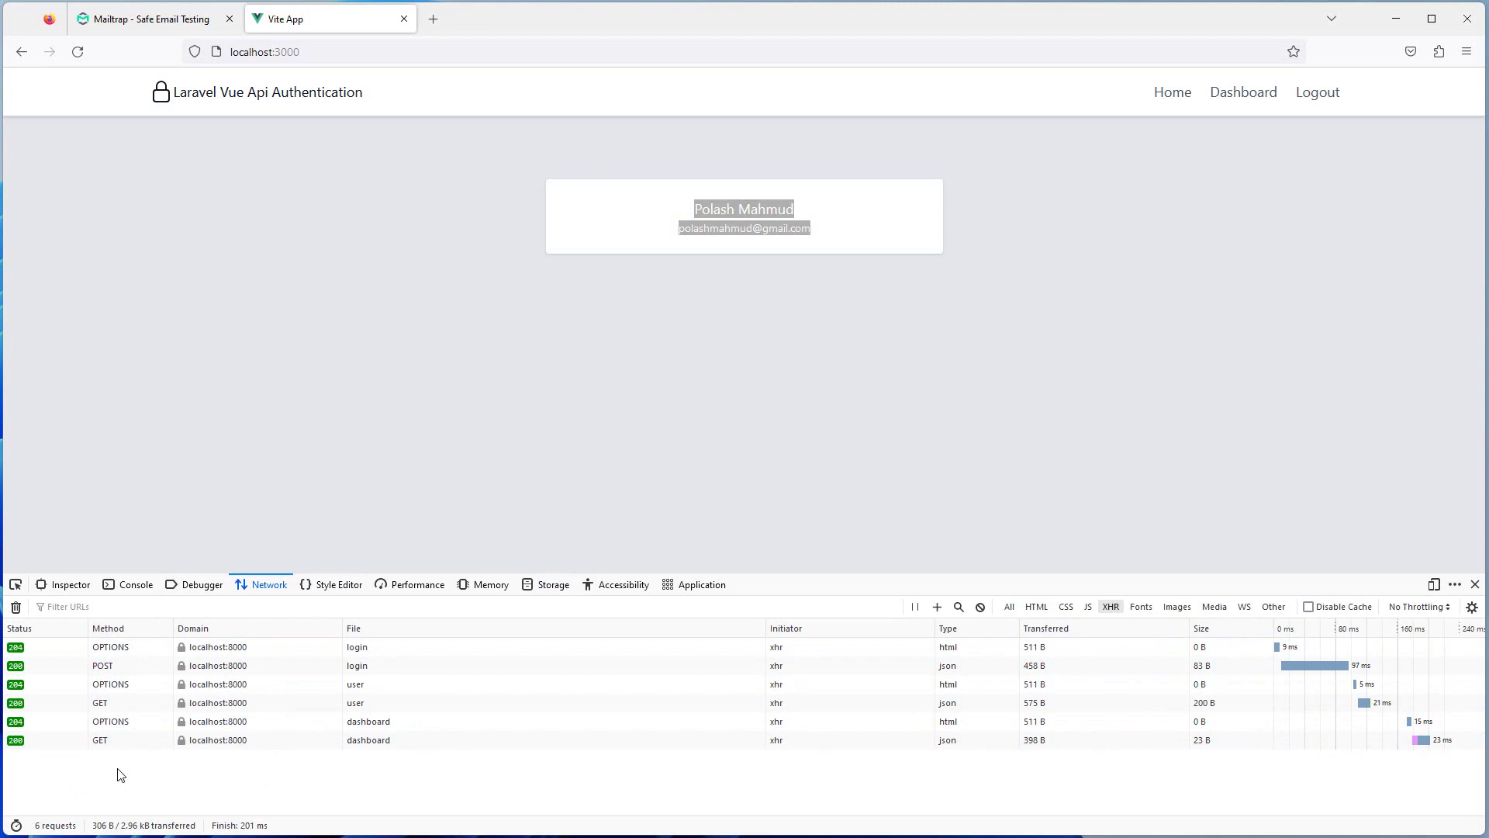
left_click(16, 607)
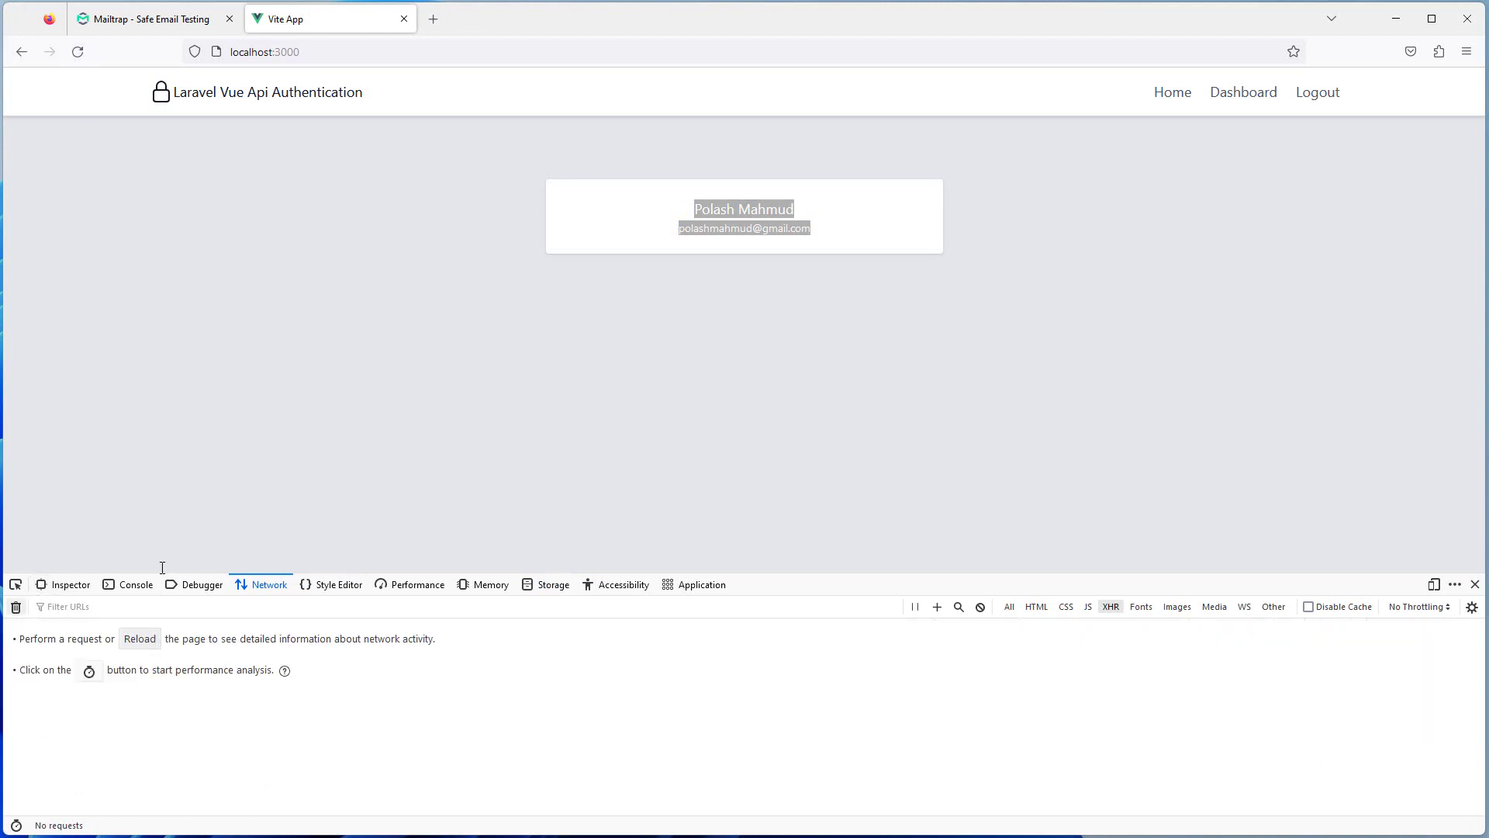
left_click(80, 53)
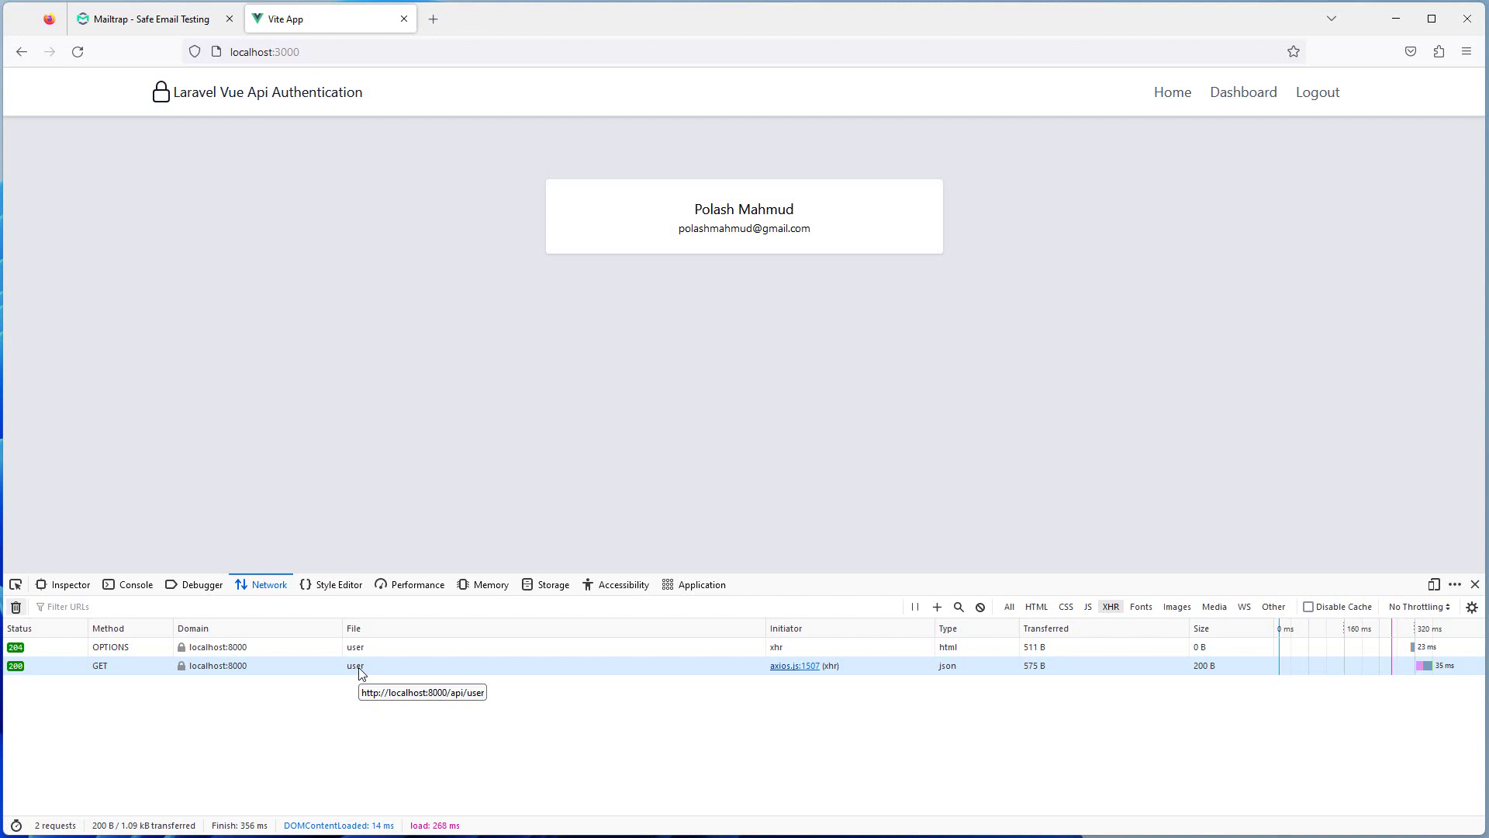
Alter the token value stored in Local Storage for localhost:3000
left_click(559, 596)
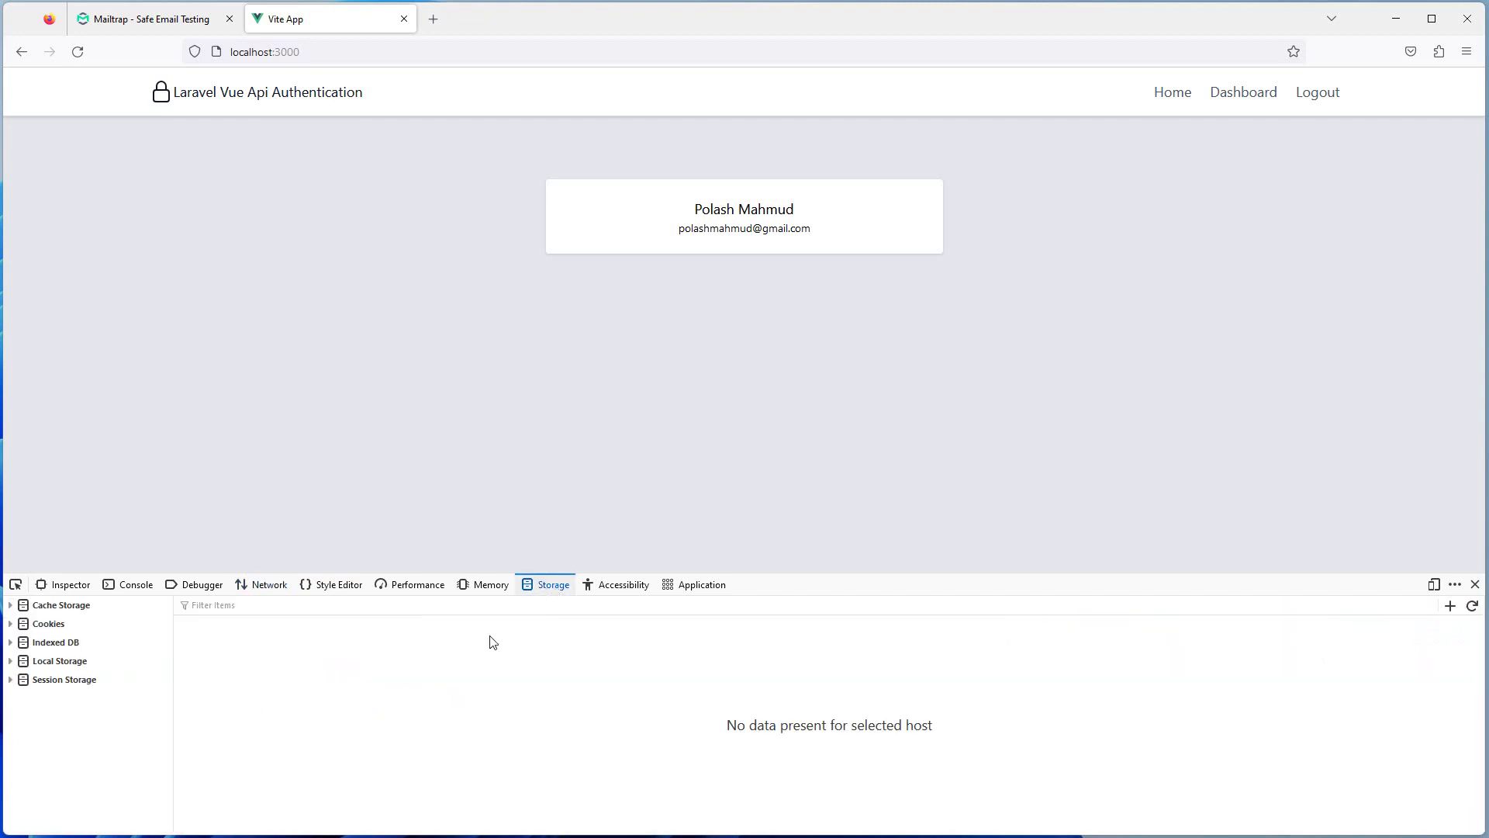
left_click(12, 662)
left_click(97, 681)
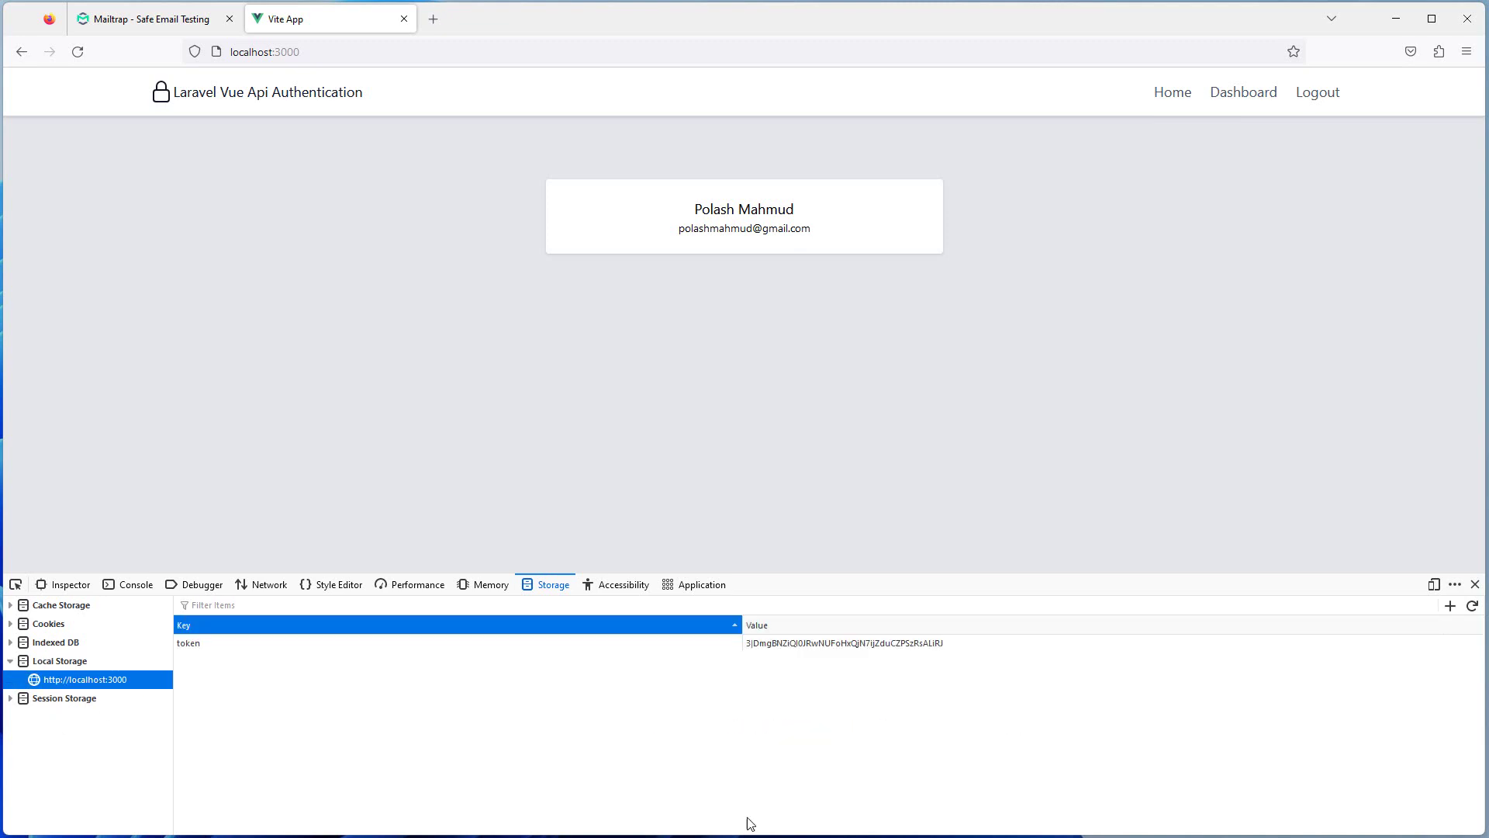
double_click(956, 650)
left_click(890, 643)
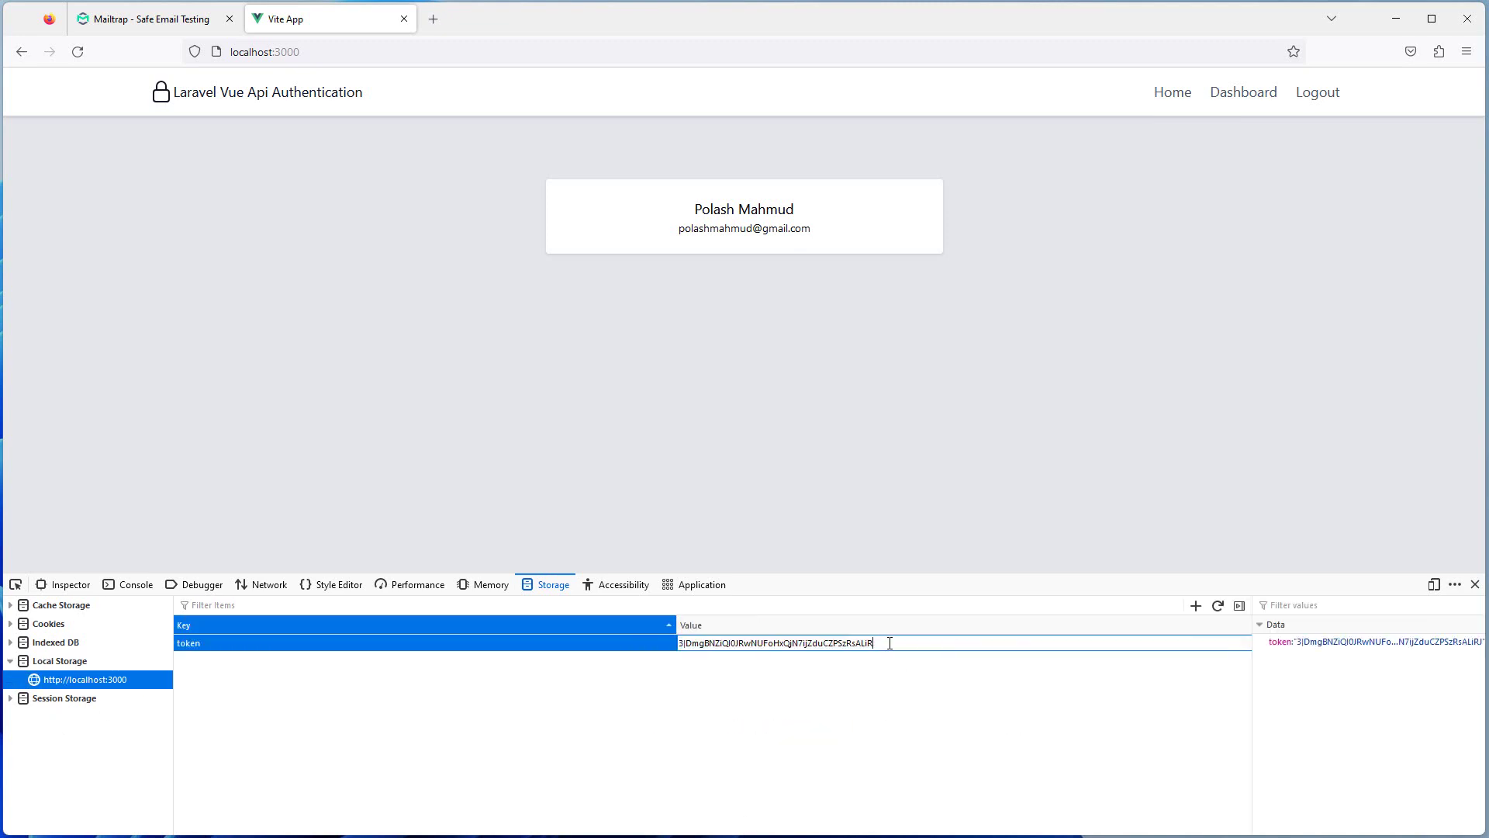
key("Return")
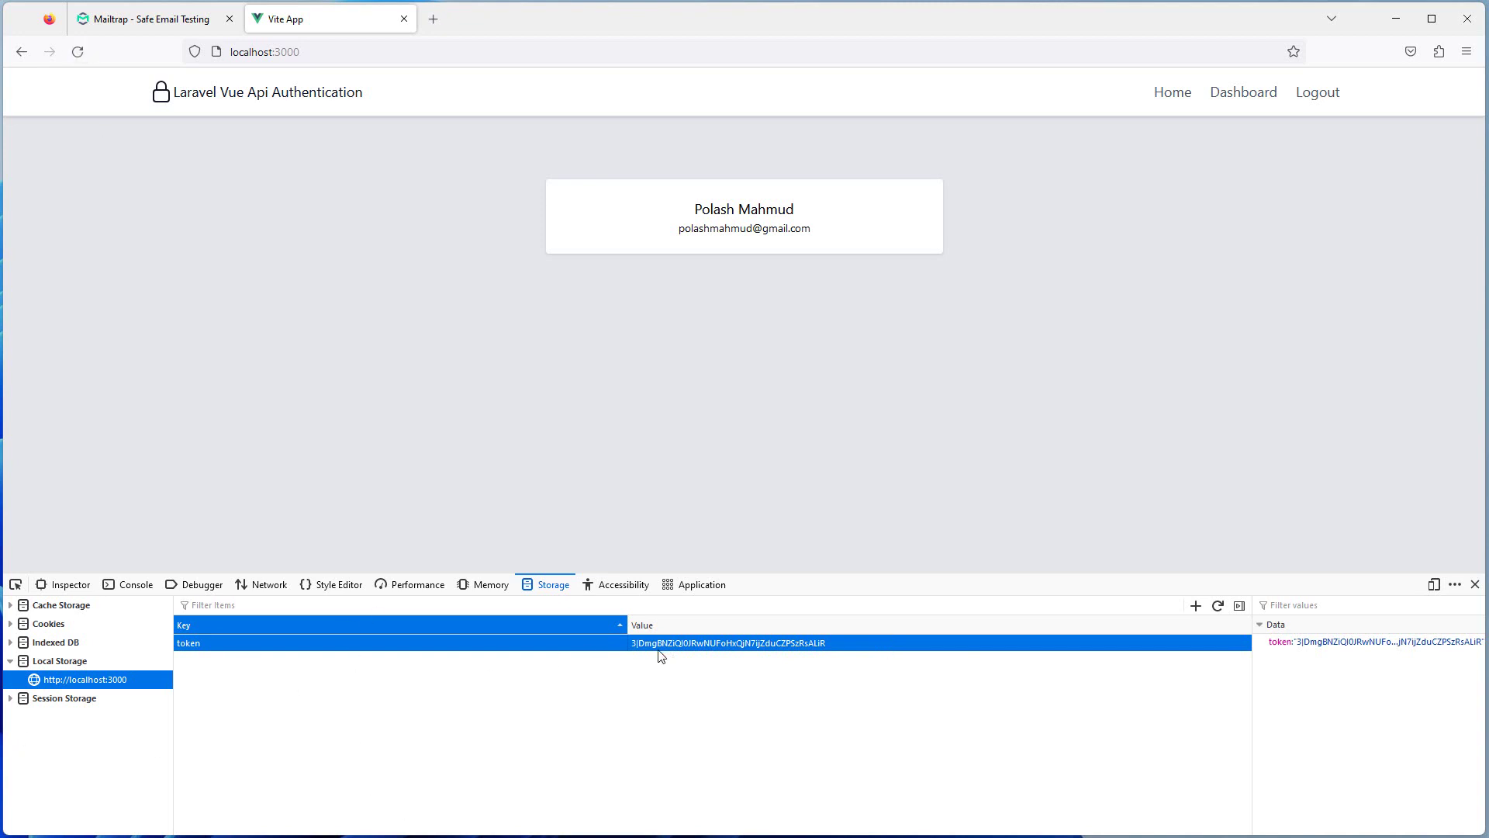
Reload the page and highlight the 'You are not logged in' message
left_click(80, 54)
left_click(79, 53)
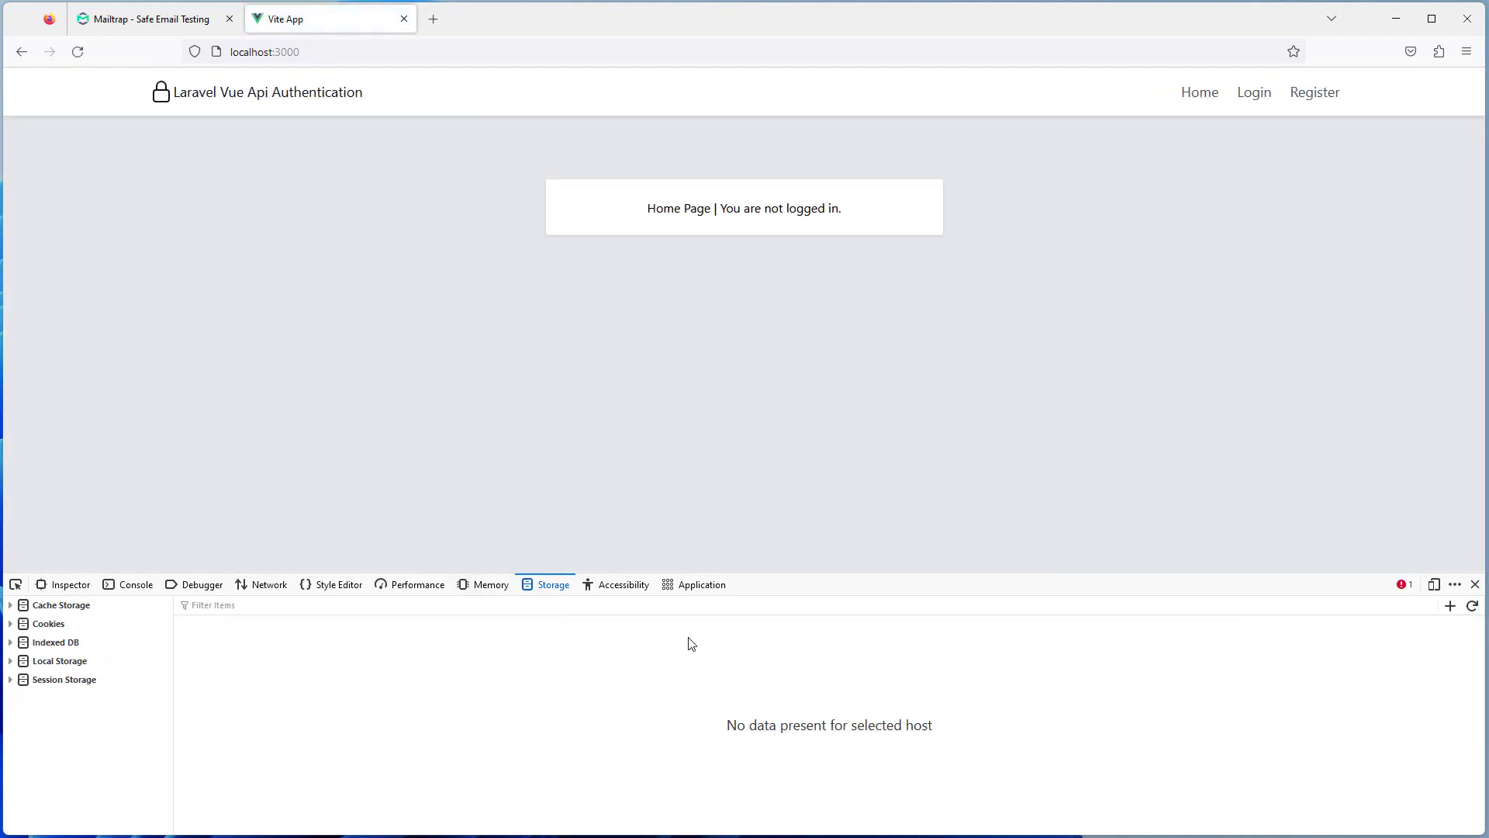
left_click_drag(642, 208, 919, 218)
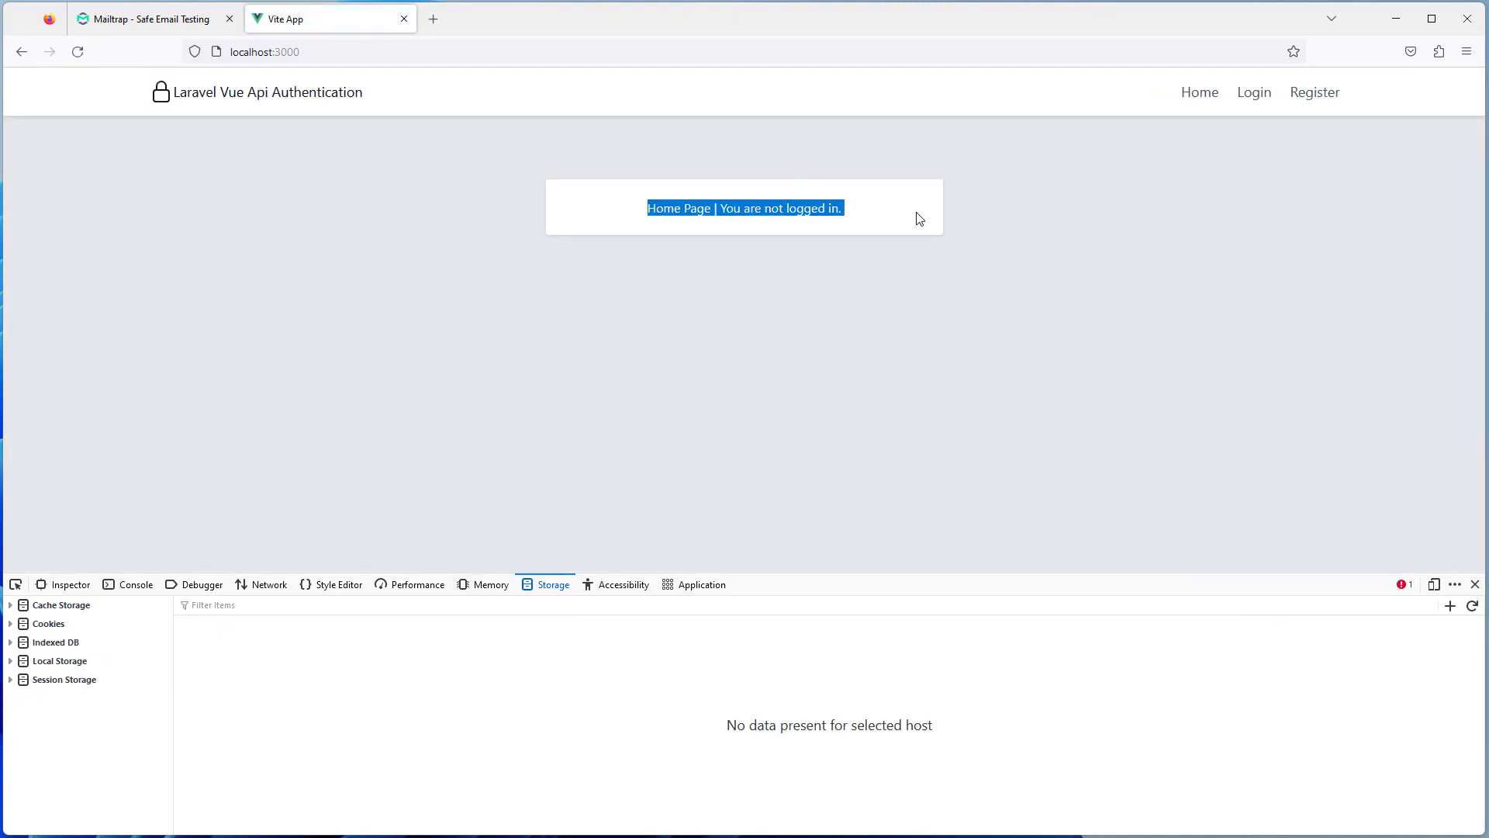